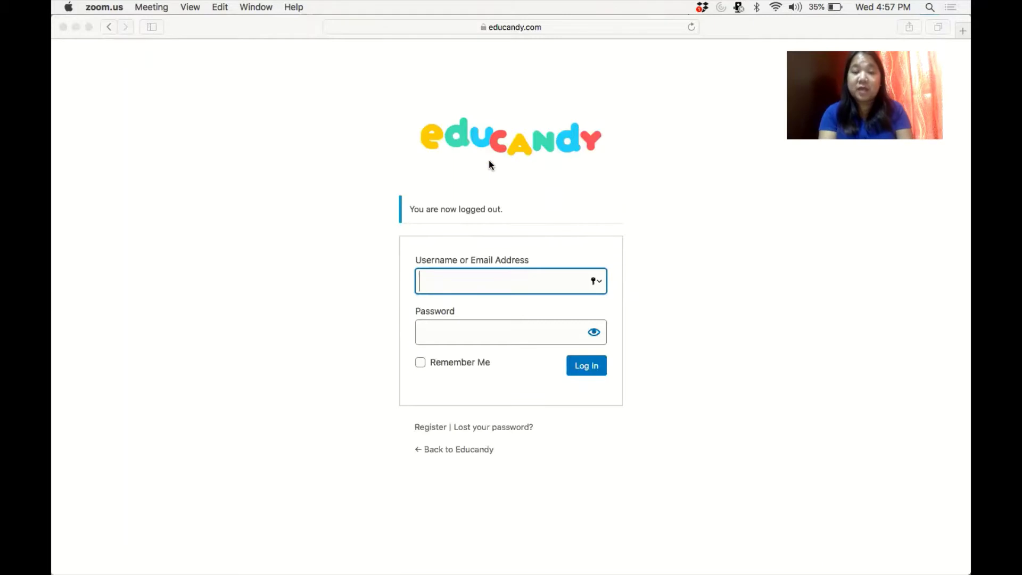
Enter the account e-mail and password and submit the Educandy login.
click(462, 284)
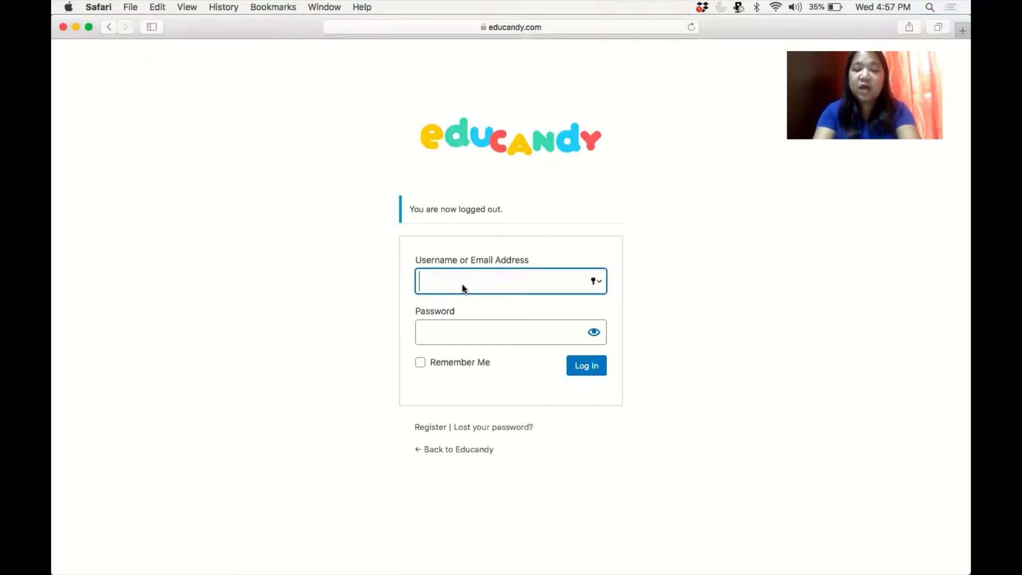
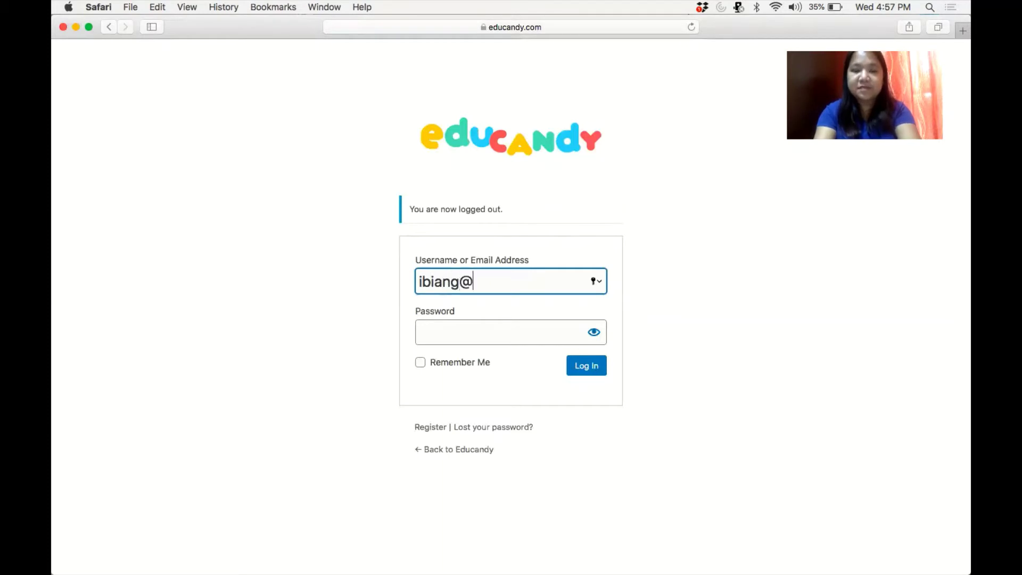
key(Tab)
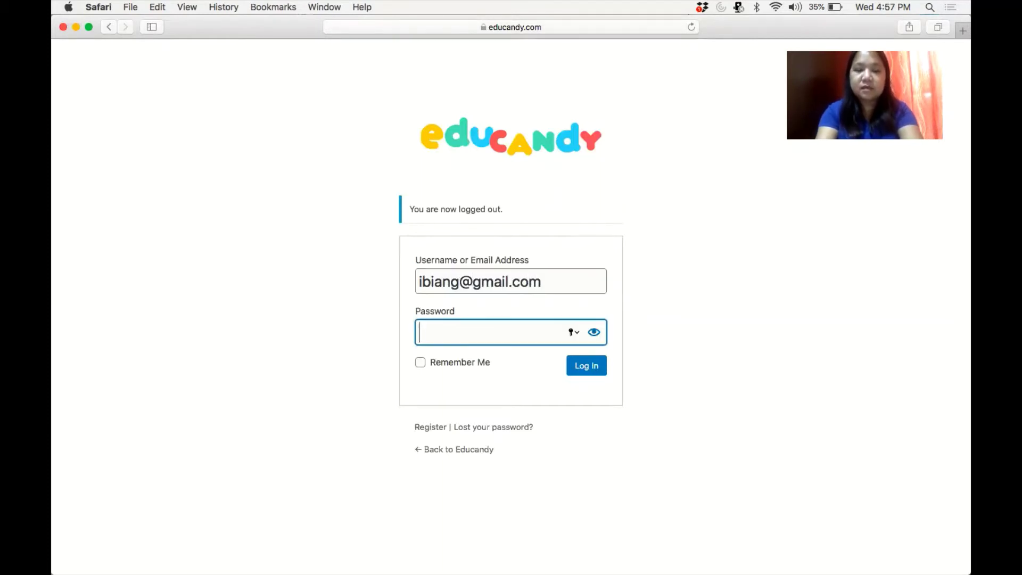
text(•••••••)
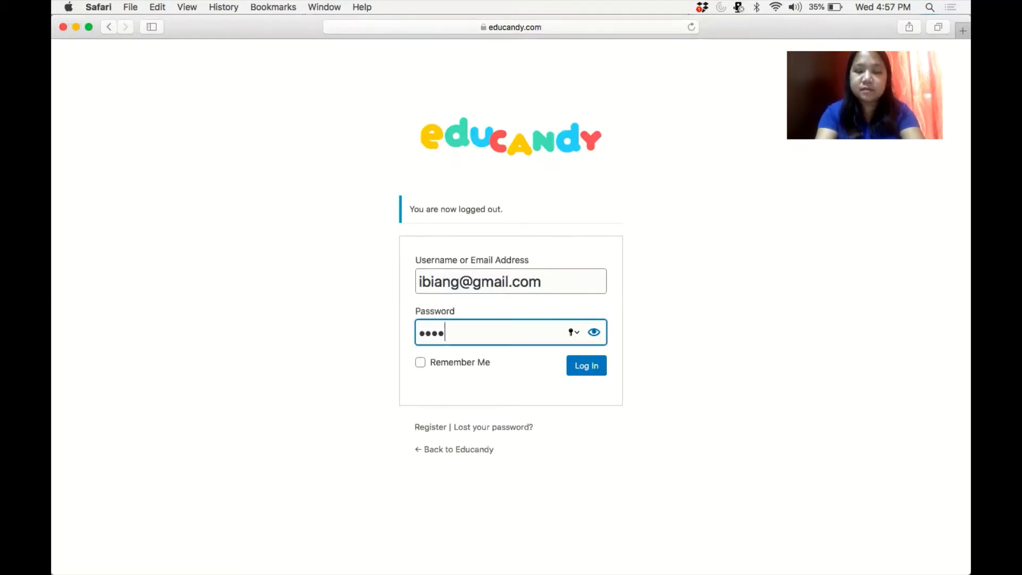
text(•••••••••••)
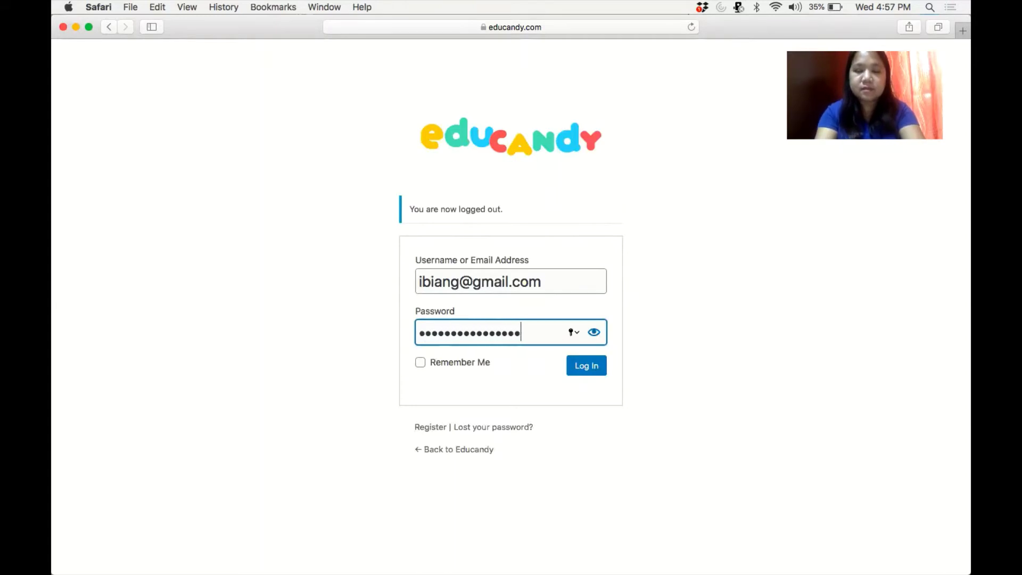
text(•)
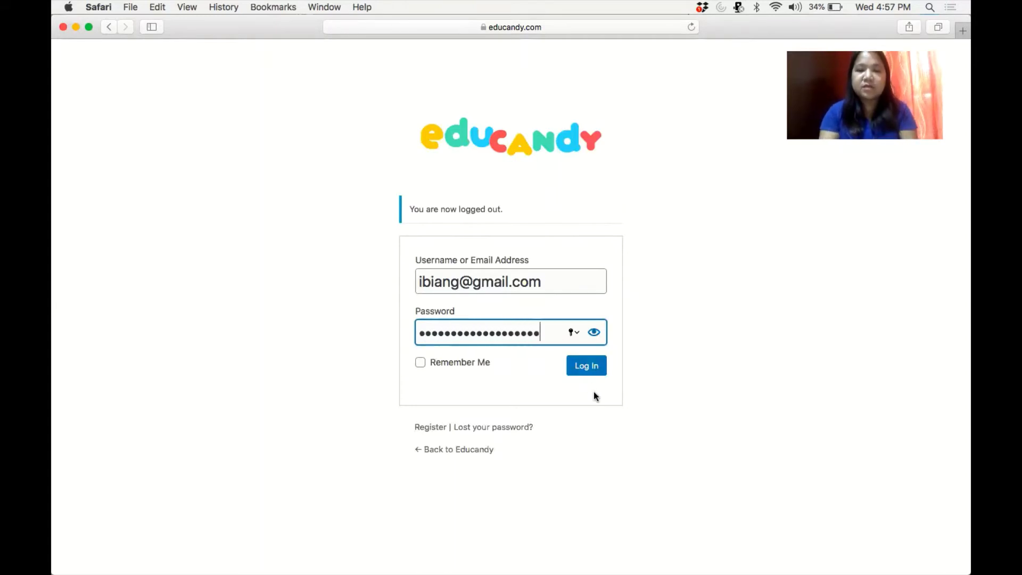
click(590, 366)
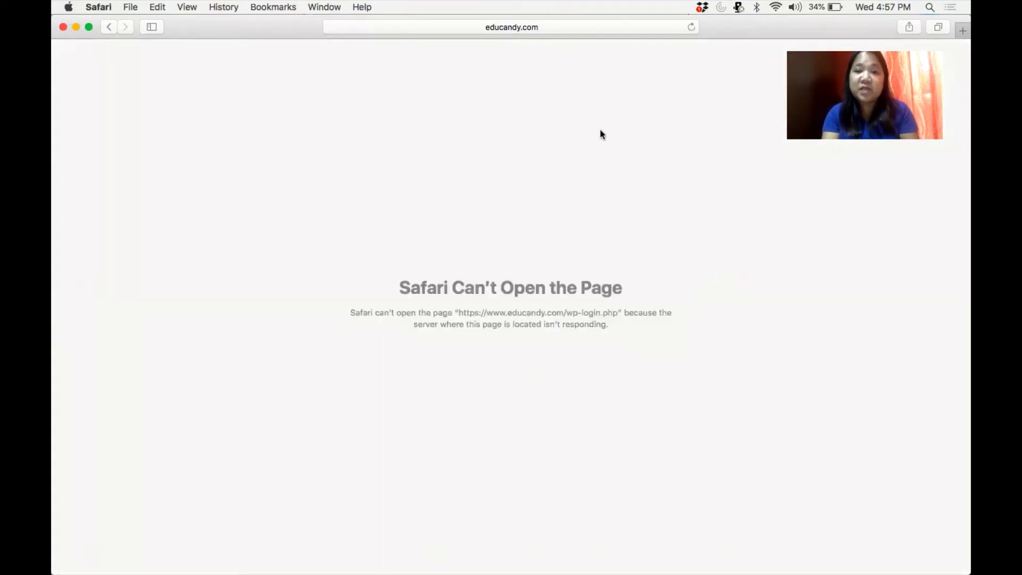
Reload the failed login page and sign in again to reach My Activities.
click(692, 28)
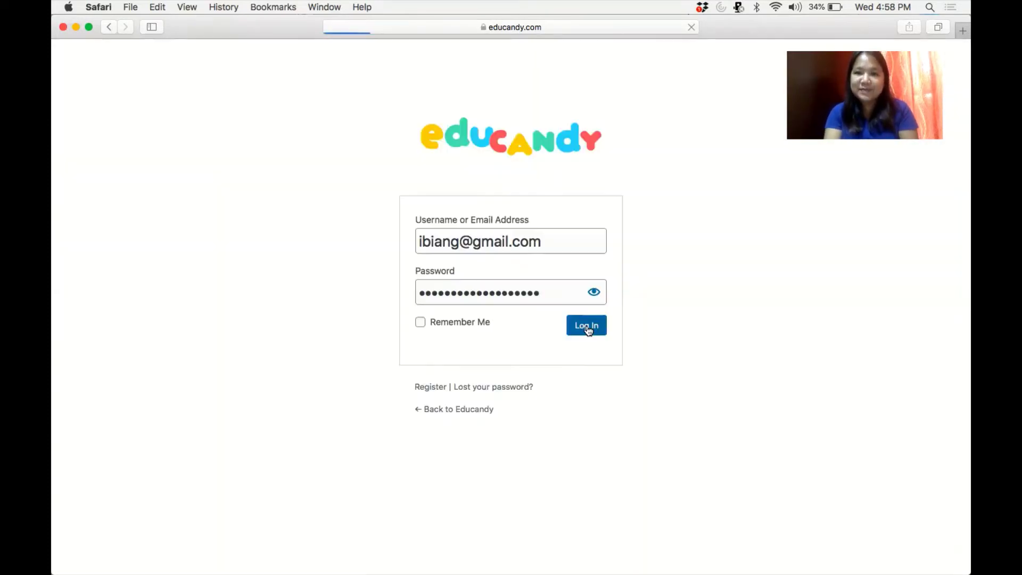
click(587, 329)
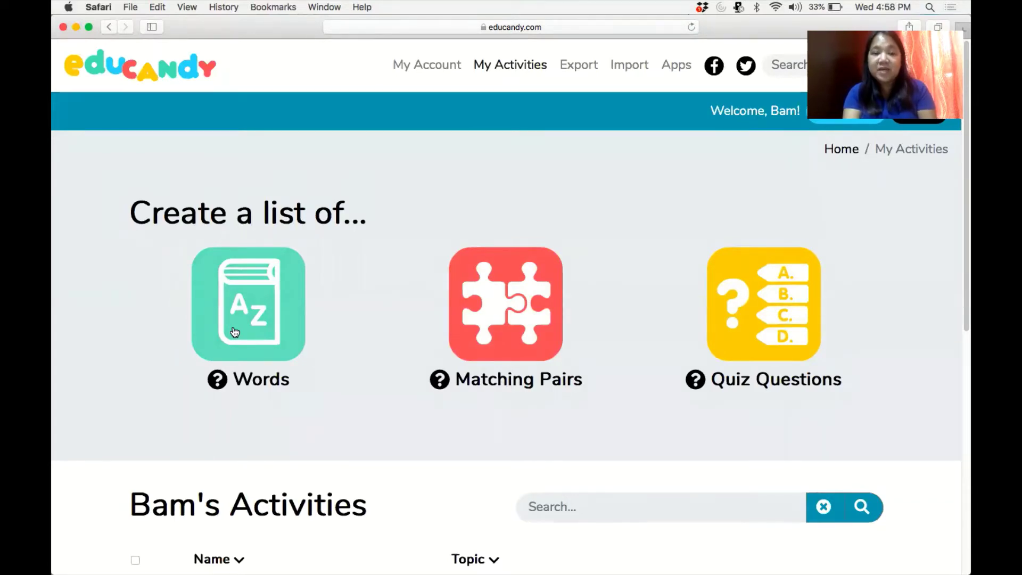
click(234, 329)
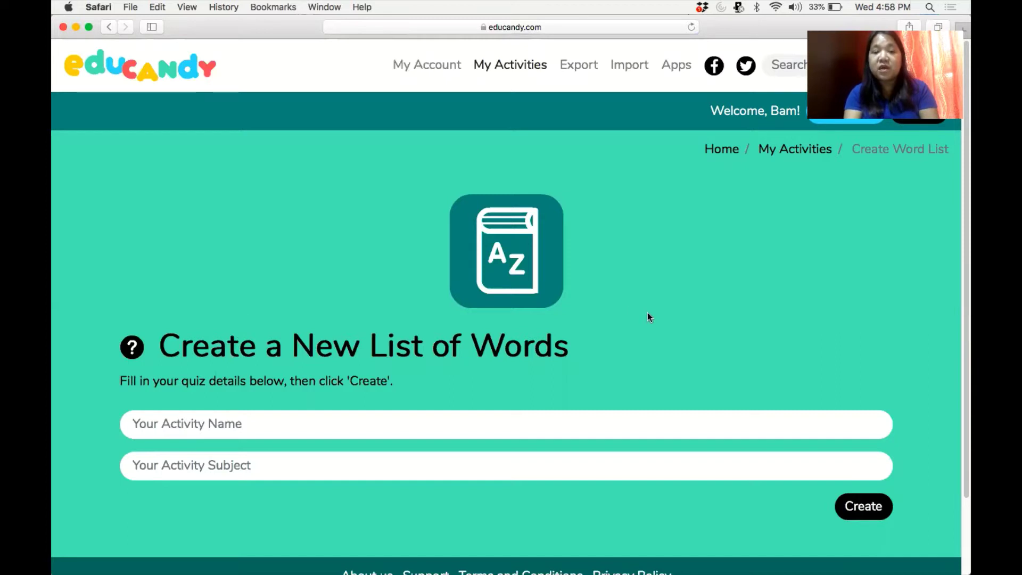
click(510, 426)
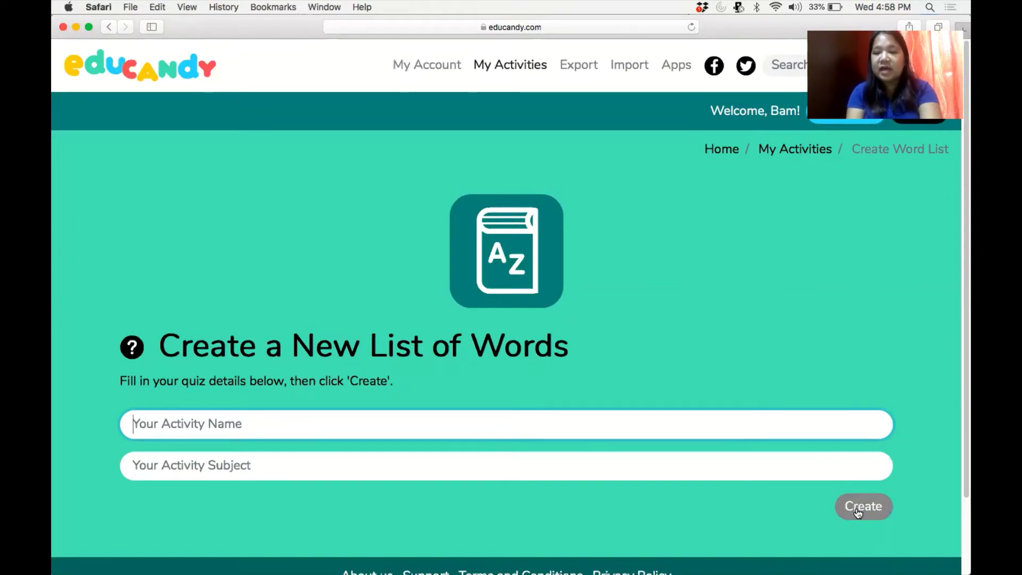
click(775, 150)
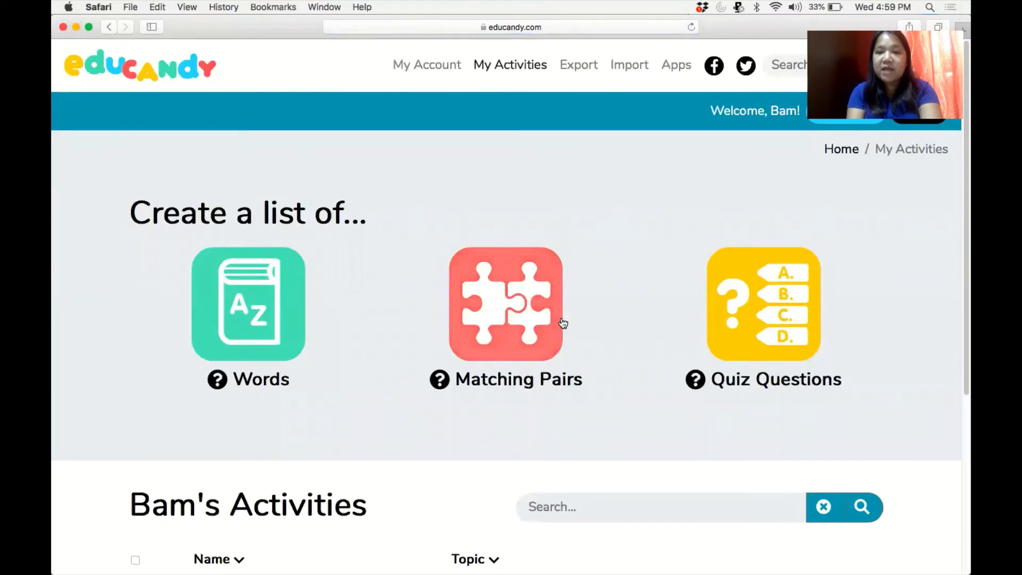
click(522, 323)
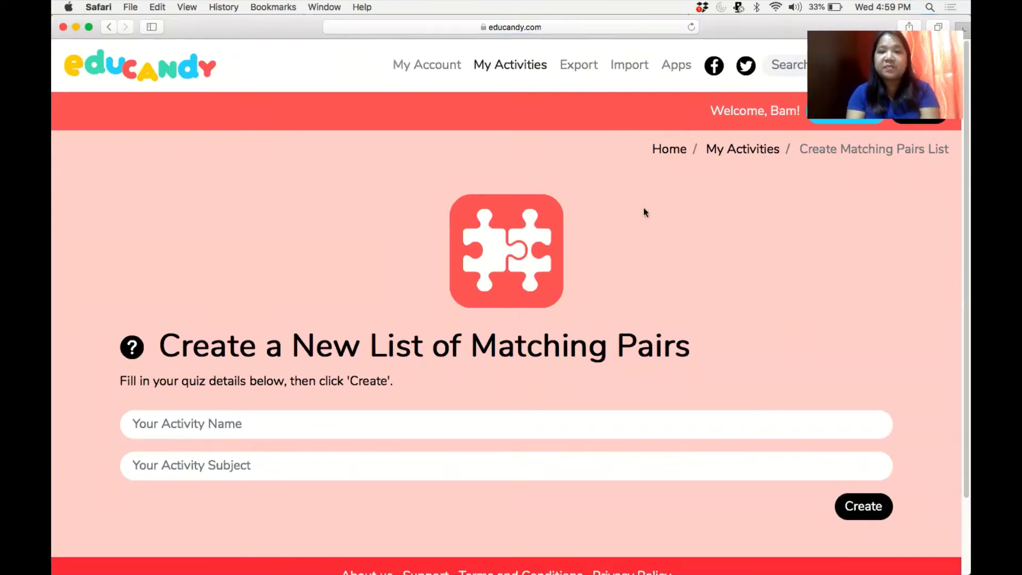
click(745, 152)
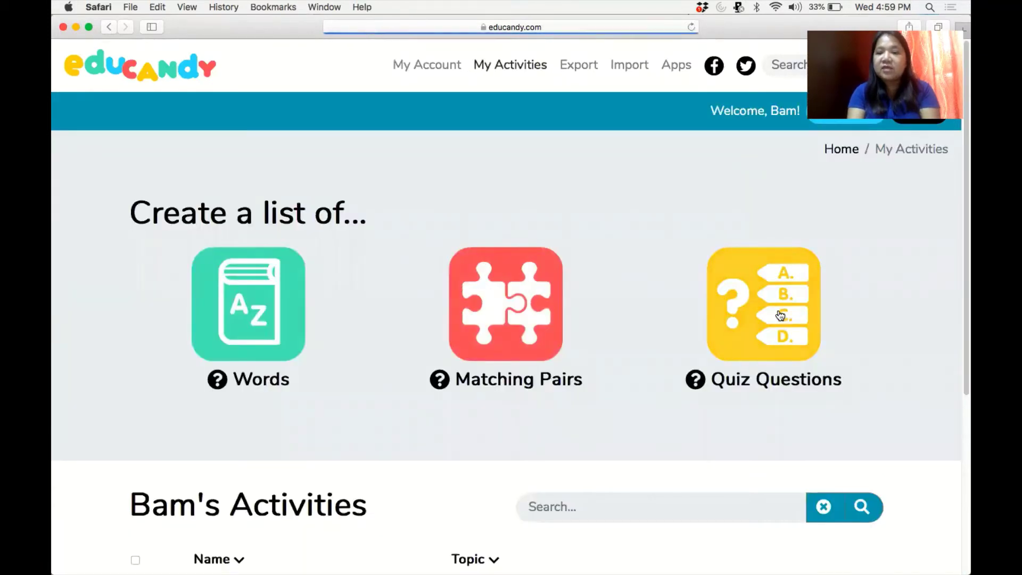
click(779, 315)
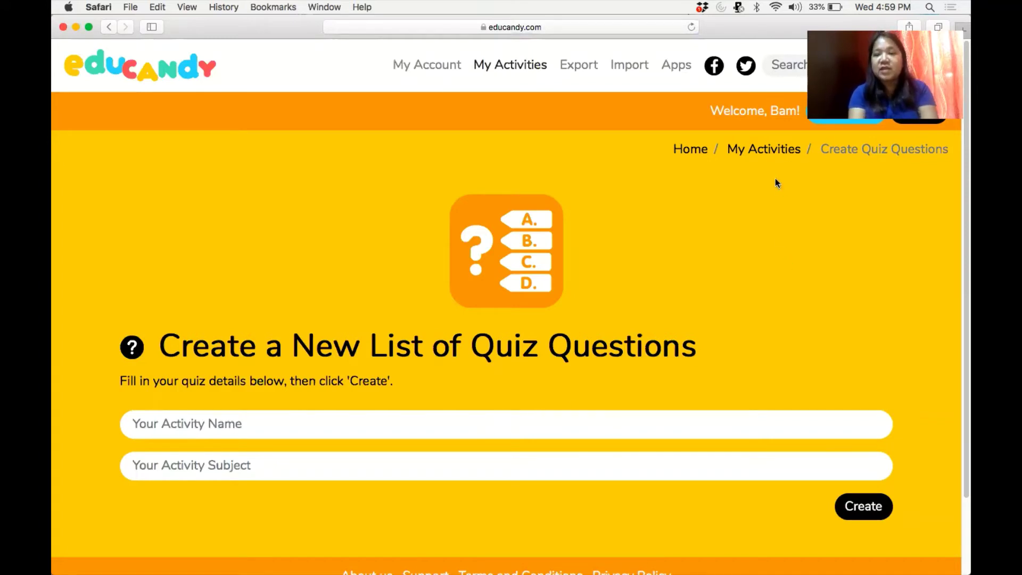
click(763, 151)
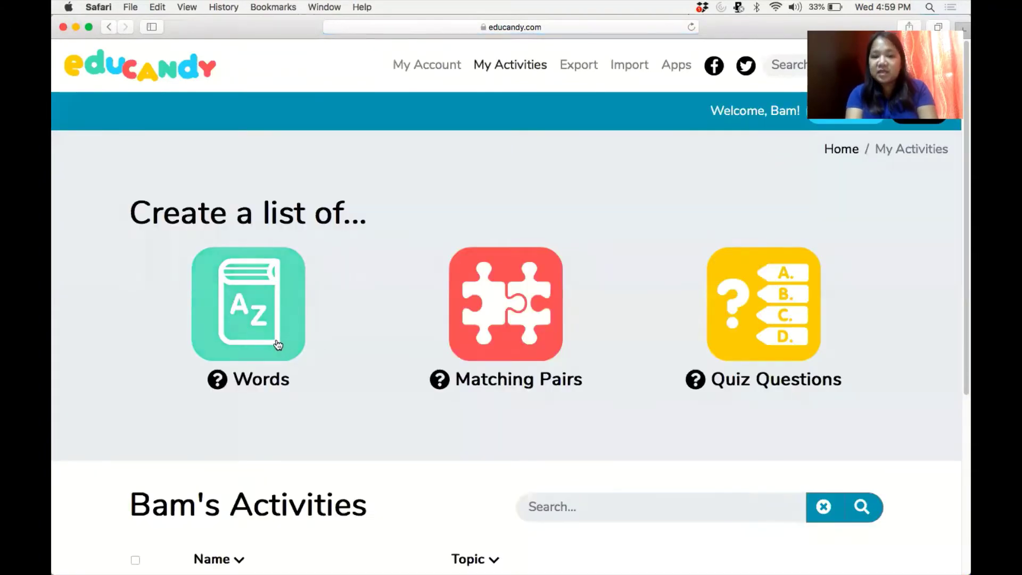
Start a new Words list and name it 'Symbols of Elements'.
click(278, 344)
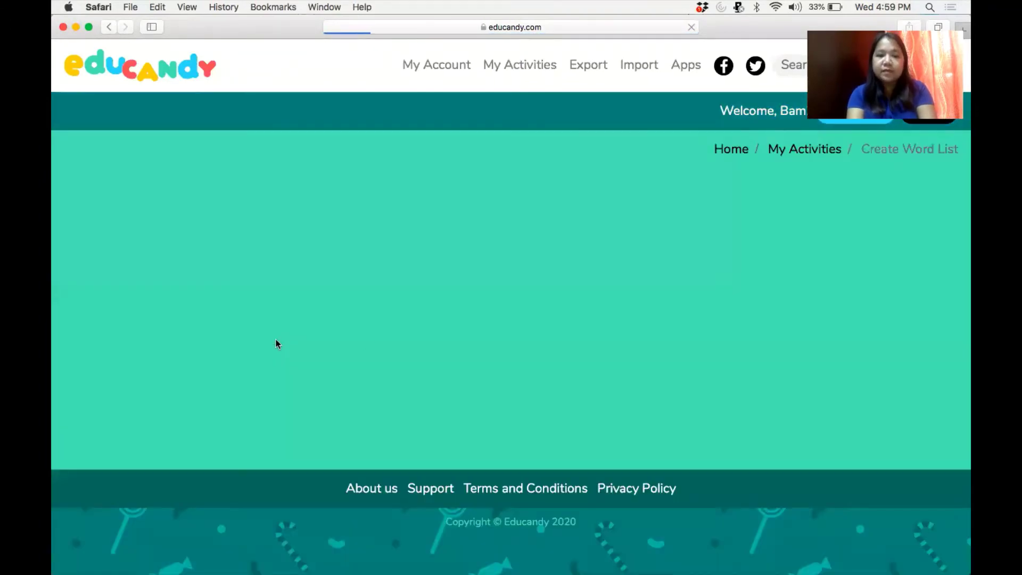
click(277, 429)
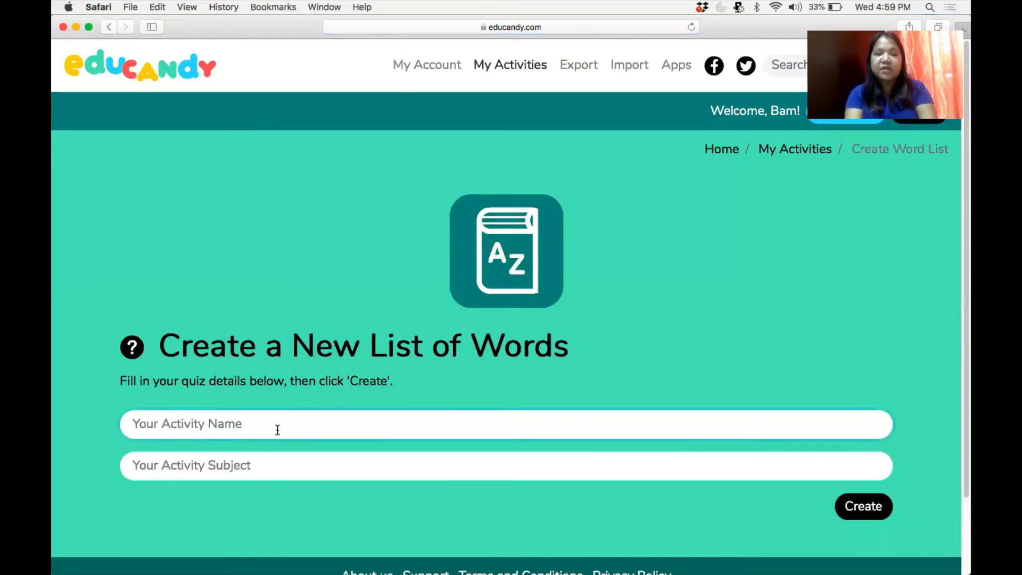
text(Sy)
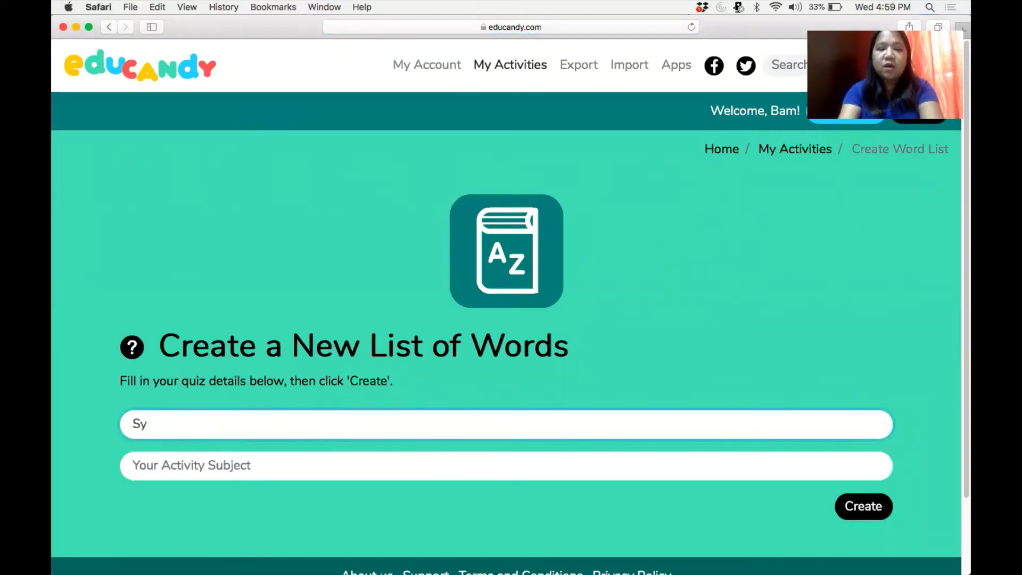
text(mbols)
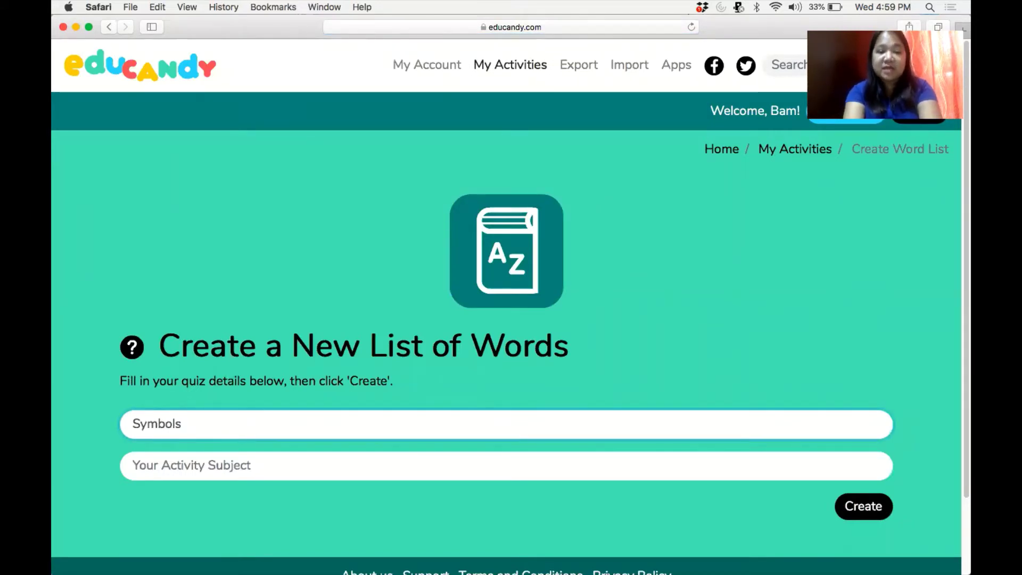
text( of Le)
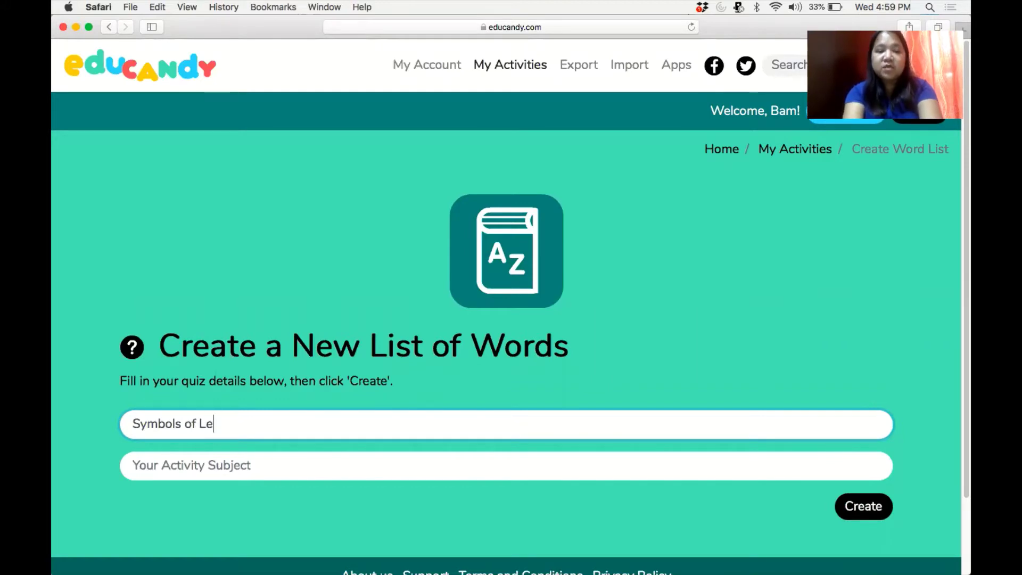
key(BackSpace)
key(BackSpace)
text(Elements)
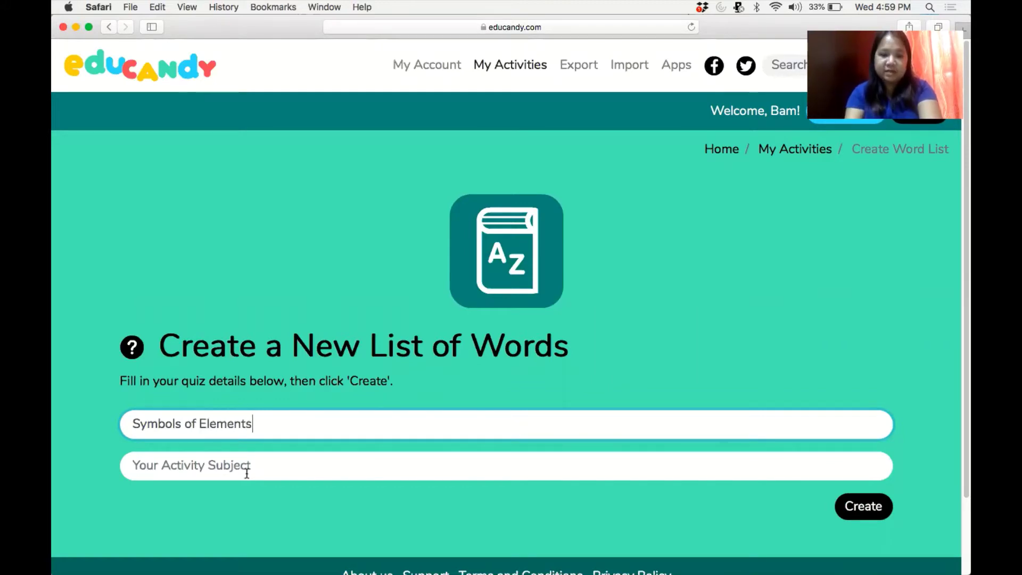
Set the activity subject to 'Grade 7 Science' and create the activity.
click(243, 471)
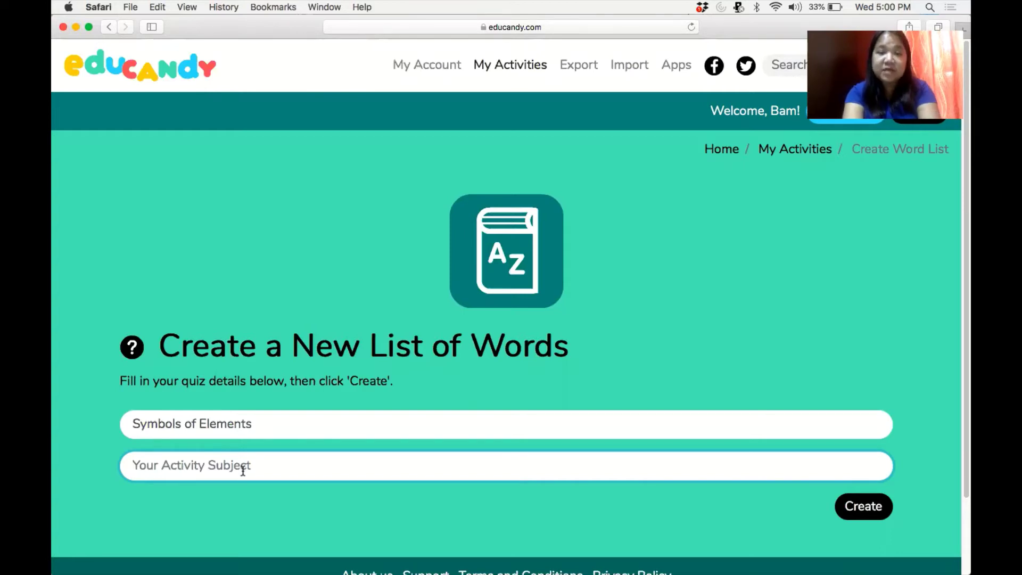
text(C)
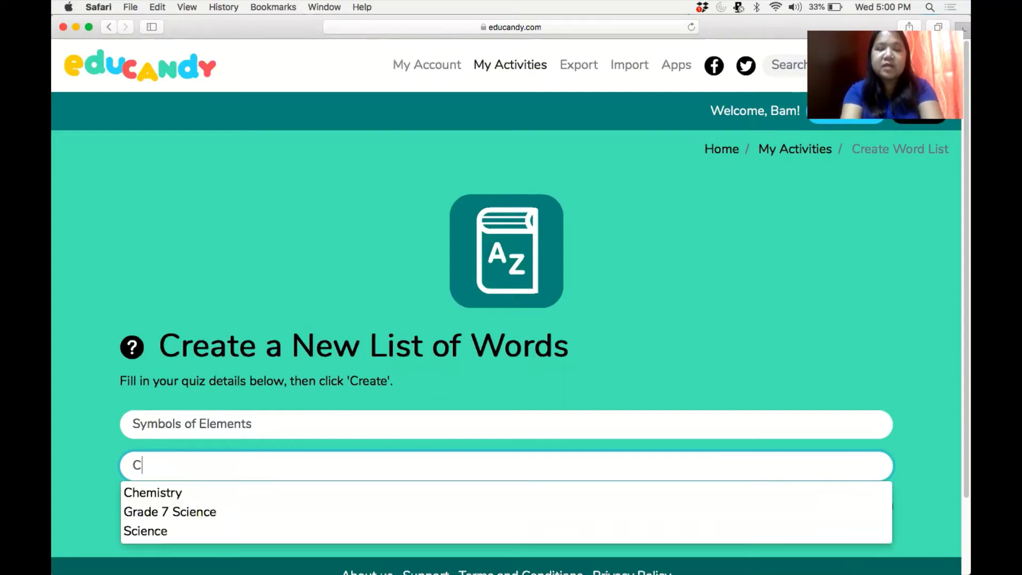
key(BackSpace)
text(Grde)
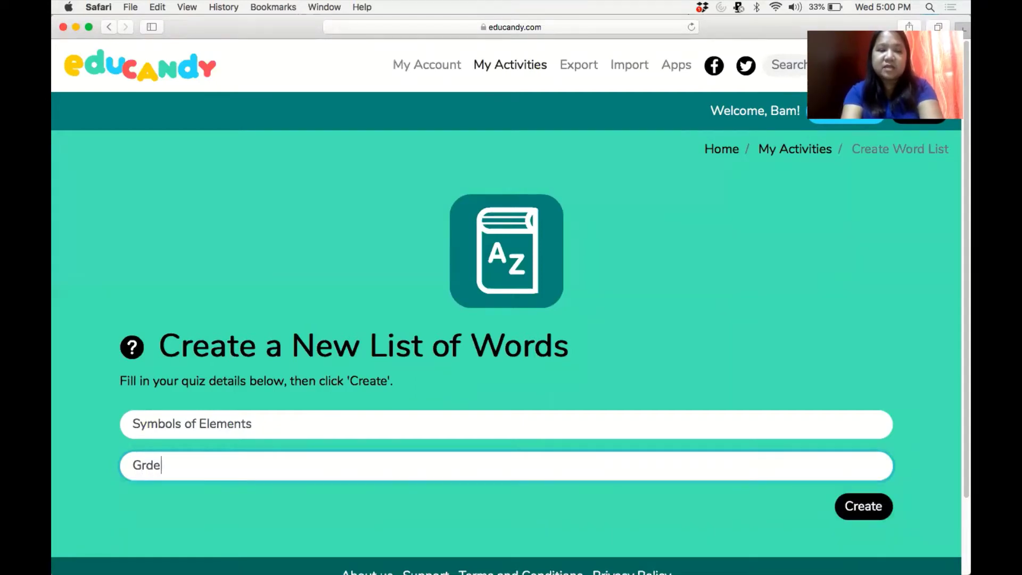
key(BackSpace)
key(BackSpace)
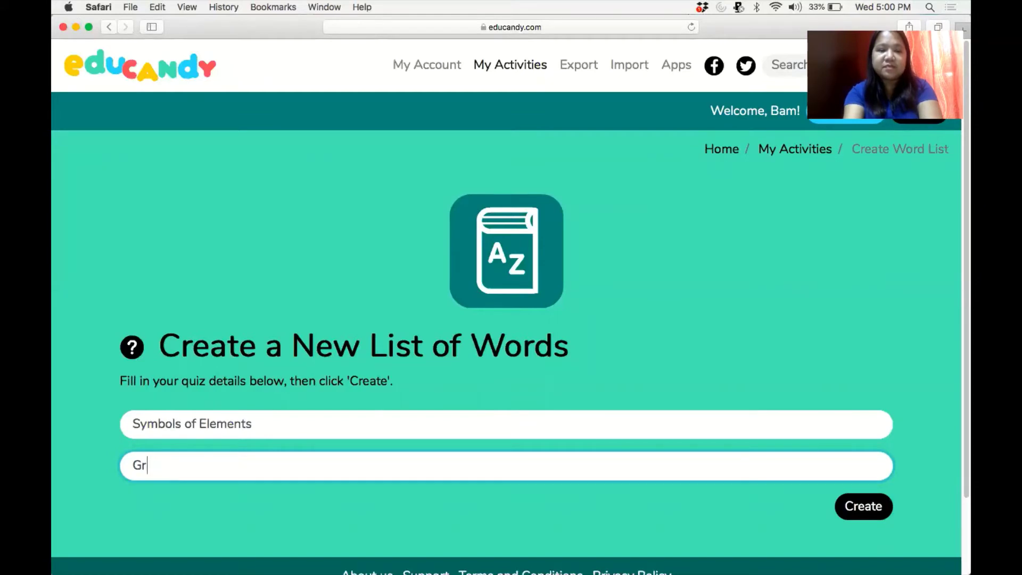
text(a)
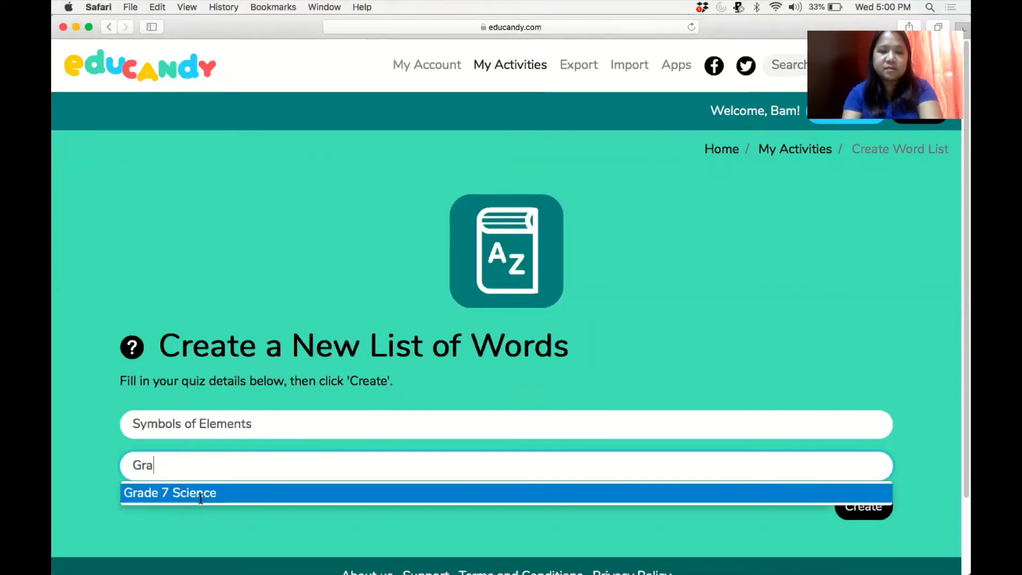
click(200, 497)
click(868, 508)
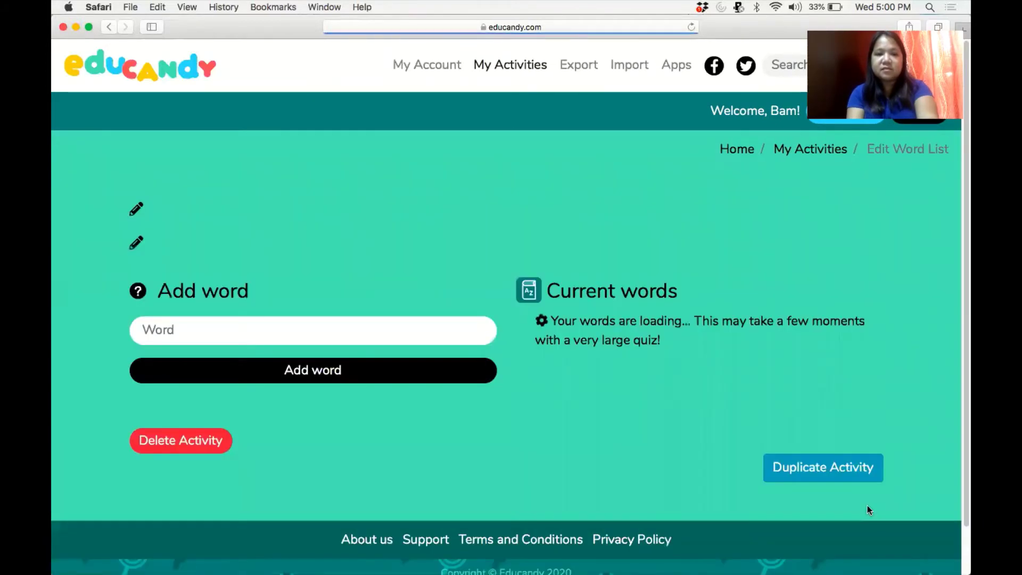
Add the words Hydrogen and Nitrogen to the word list.
click(259, 330)
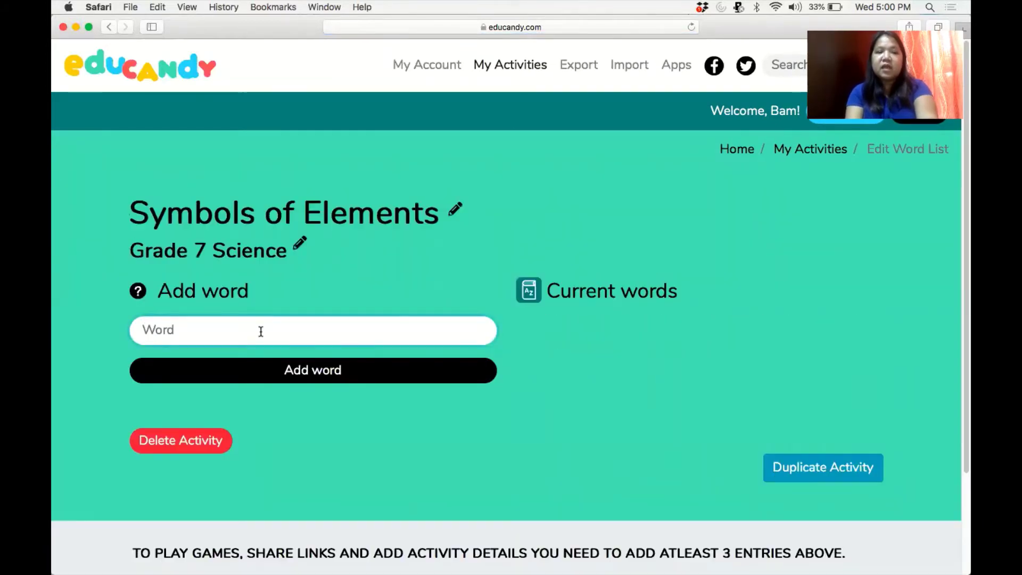
text(Hydrogen)
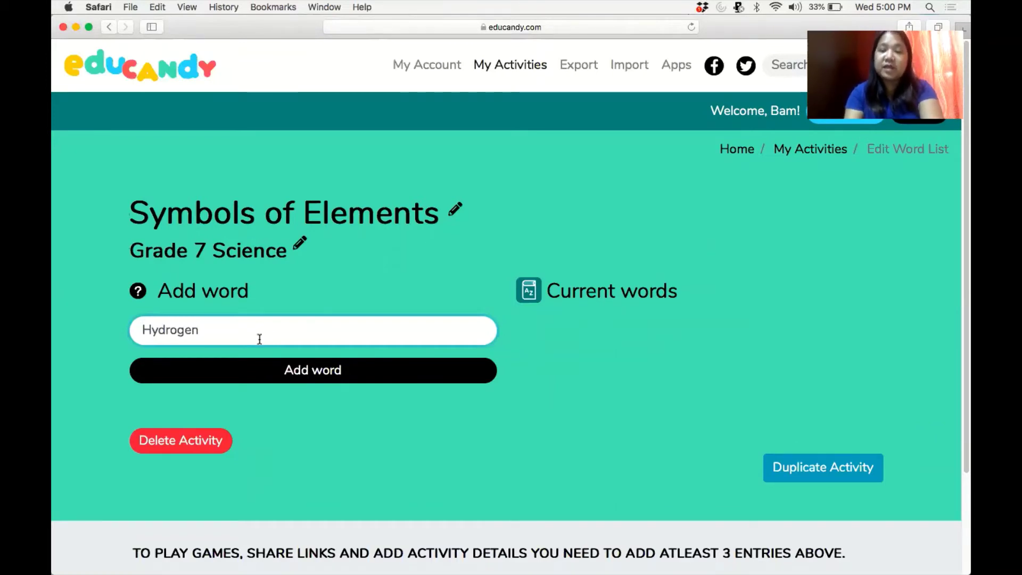
click(246, 376)
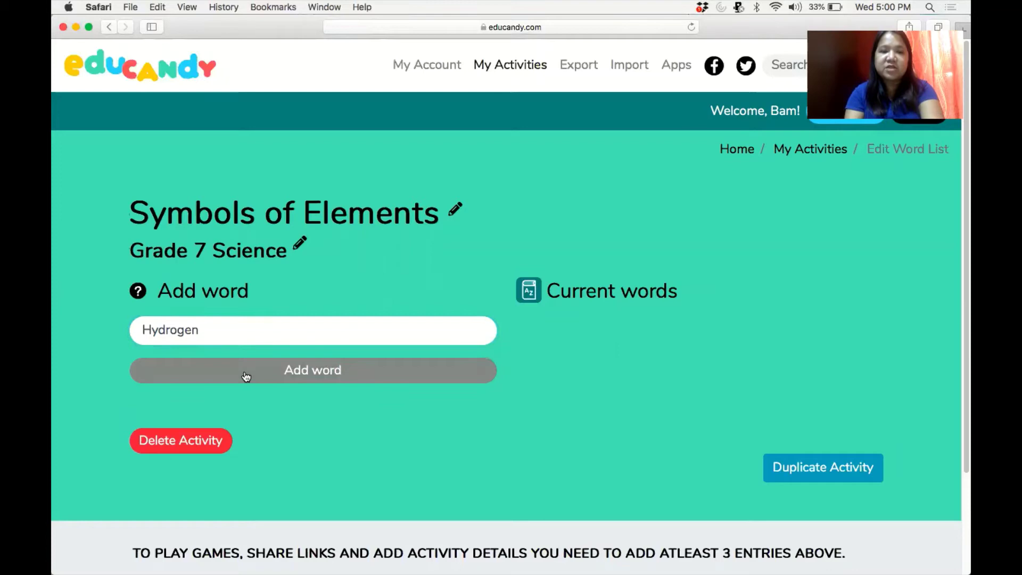
click(256, 323)
text(Nit)
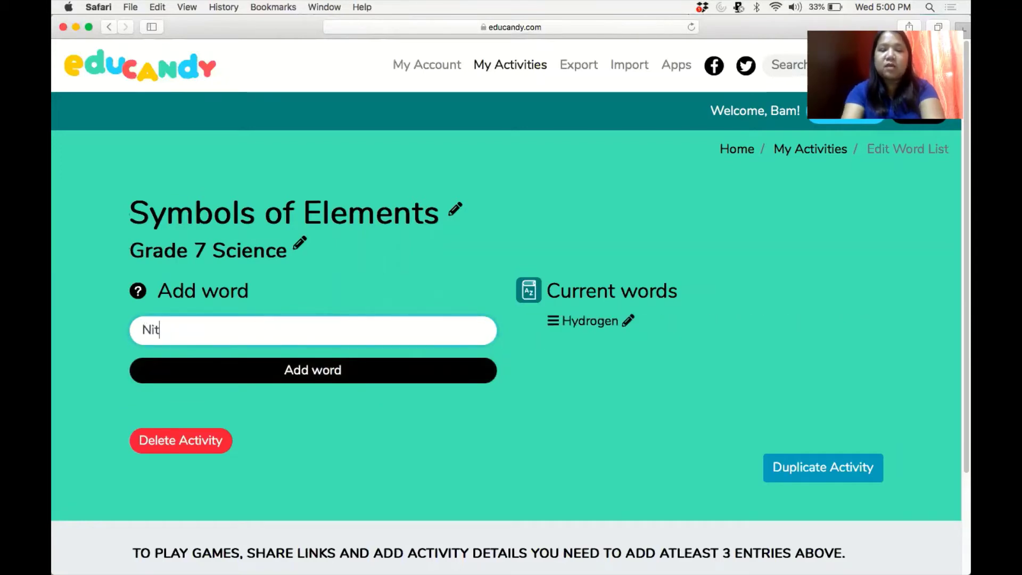
text(rogen)
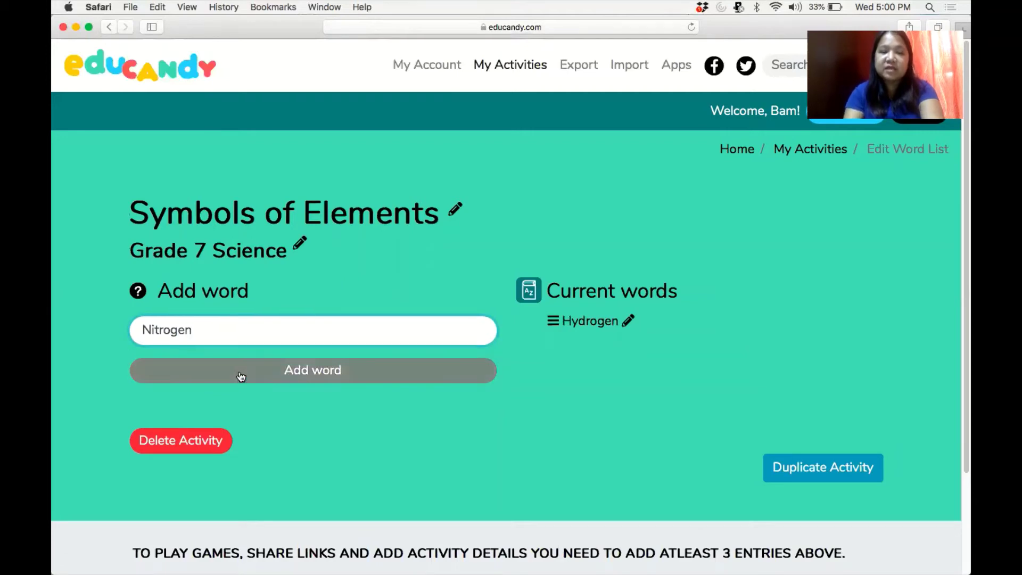
click(241, 375)
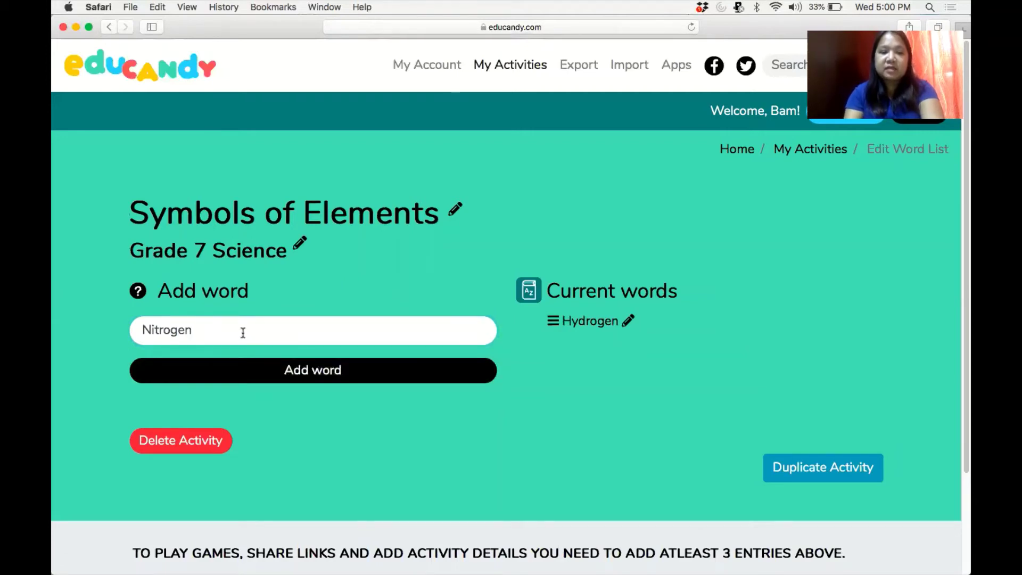
key(Return)
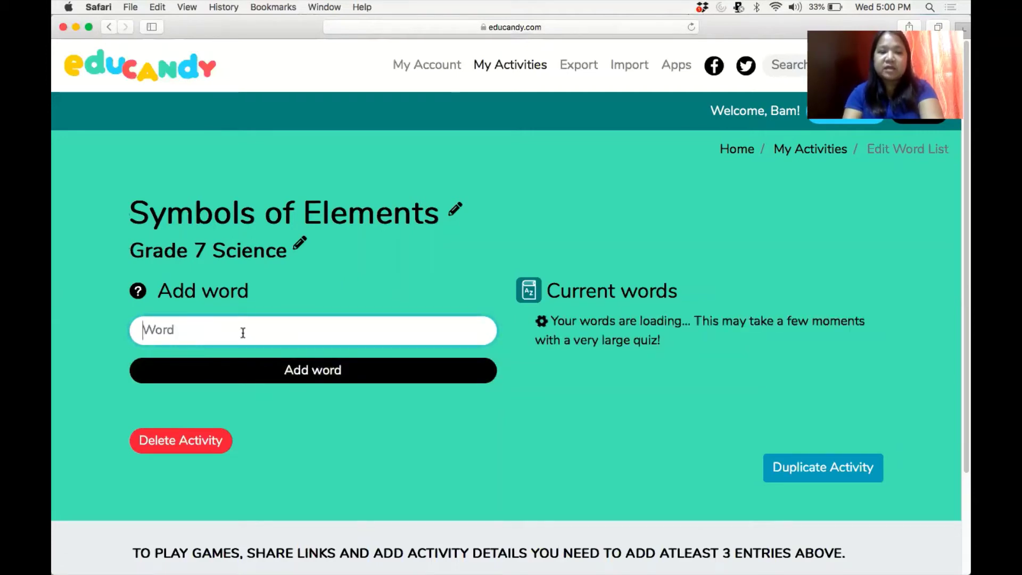
Add the words Oxygen, Tugnsten and Lead to the word list.
text(Oxygen)
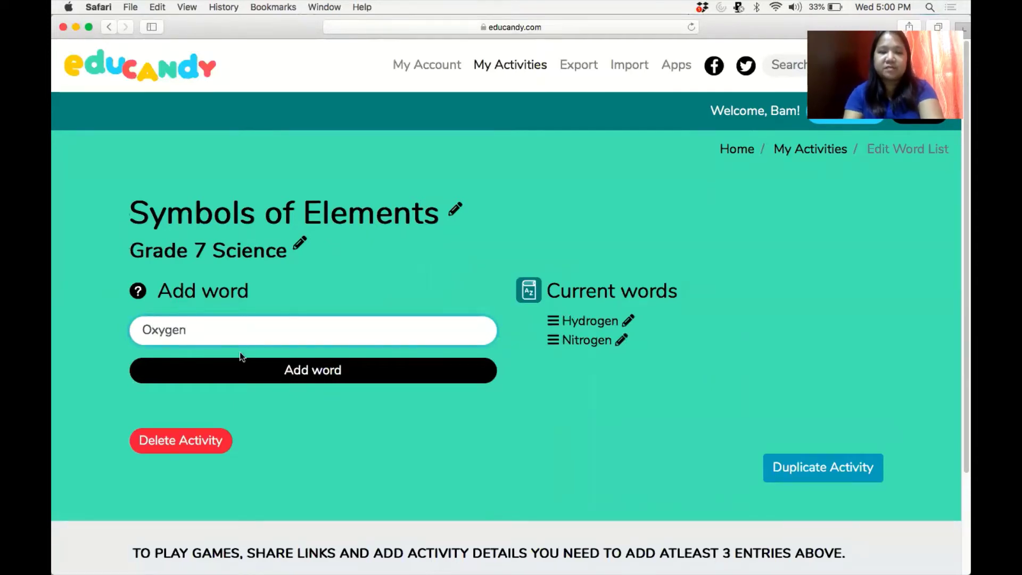
click(237, 373)
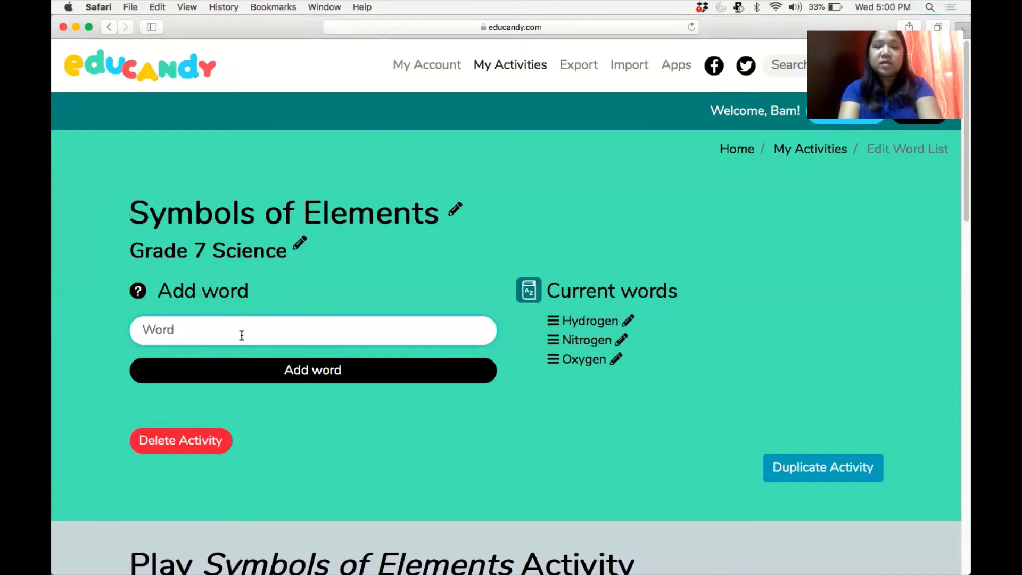
text(Tugnsten)
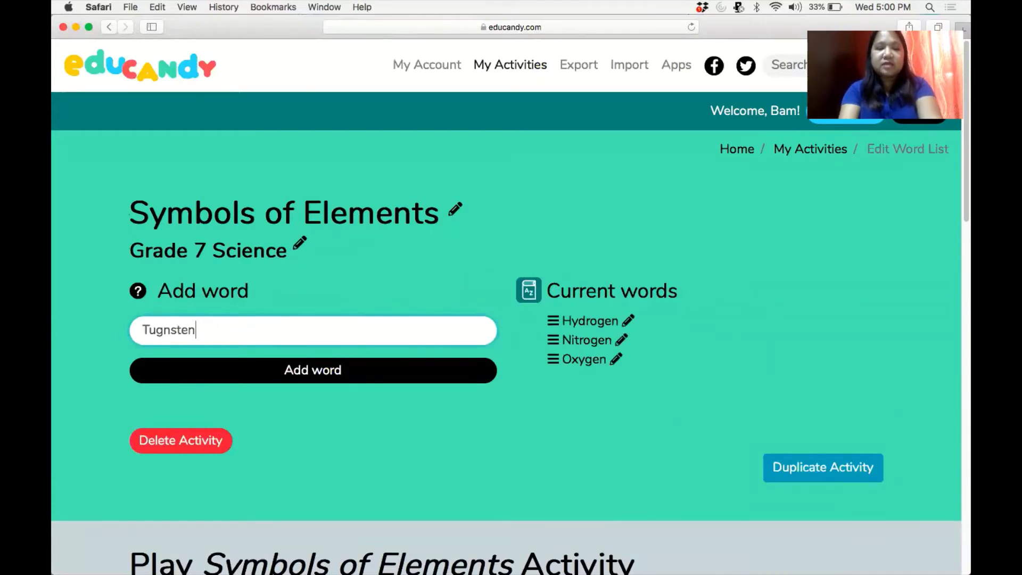
click(228, 369)
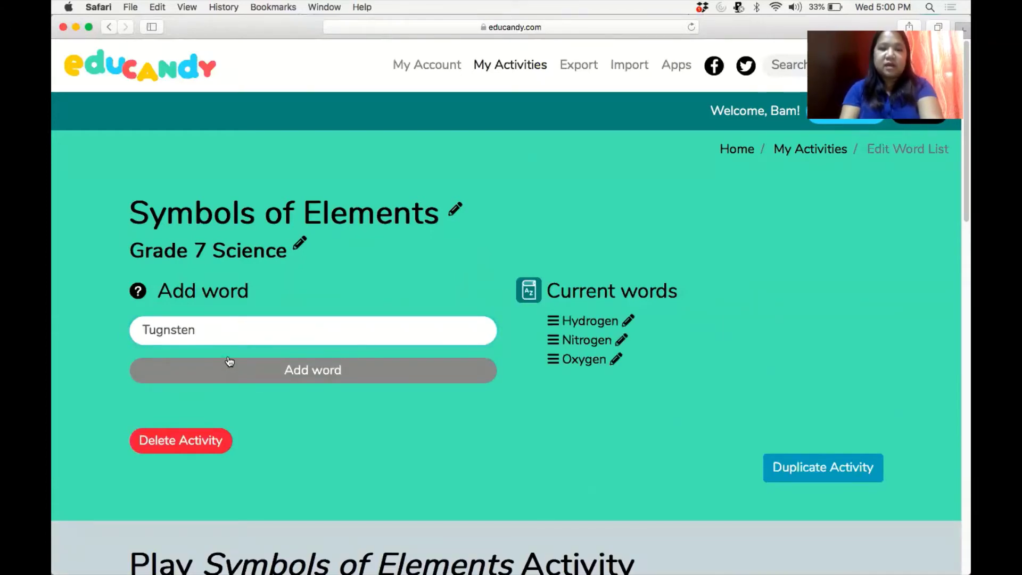
click(238, 336)
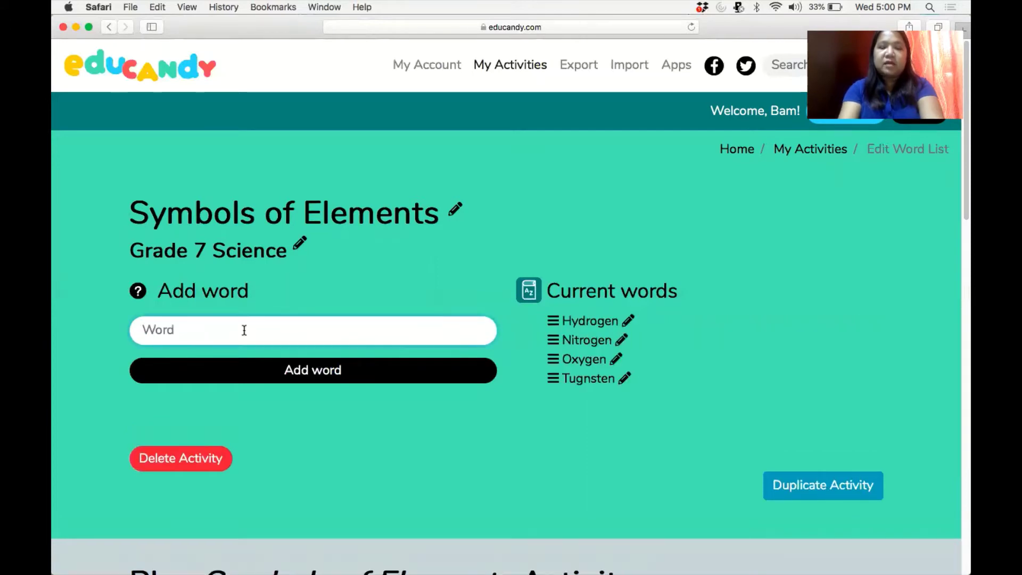
text(Lead)
click(258, 371)
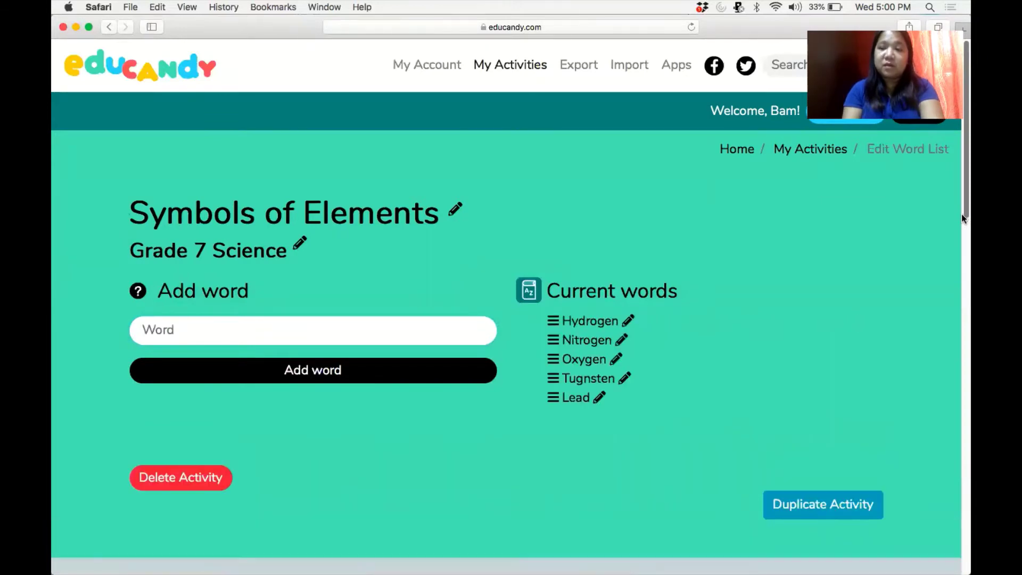
Scroll down to the Play Symbols of Elements Activity section with Word Search, Hangman and Anagrams.
drag(962, 216, 962, 363)
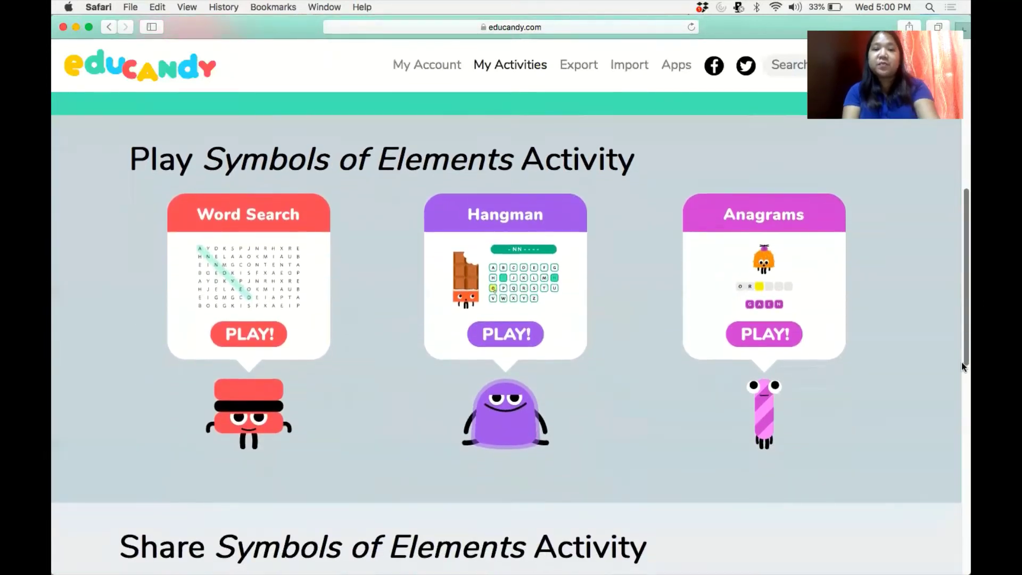
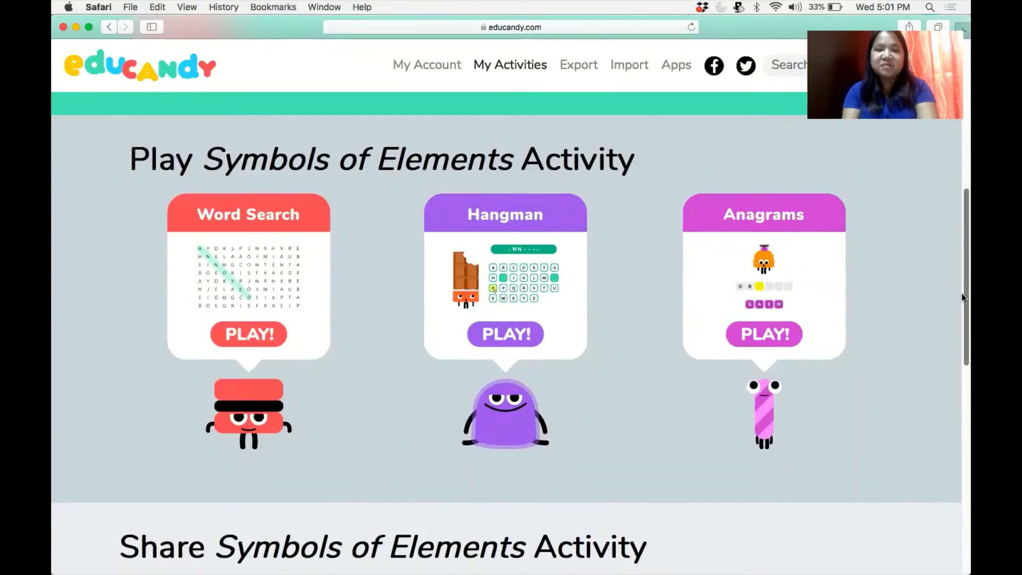
Scroll down to the Play section showing the Word Search, Hangman and Anagrams games.
drag(961, 293, 961, 360)
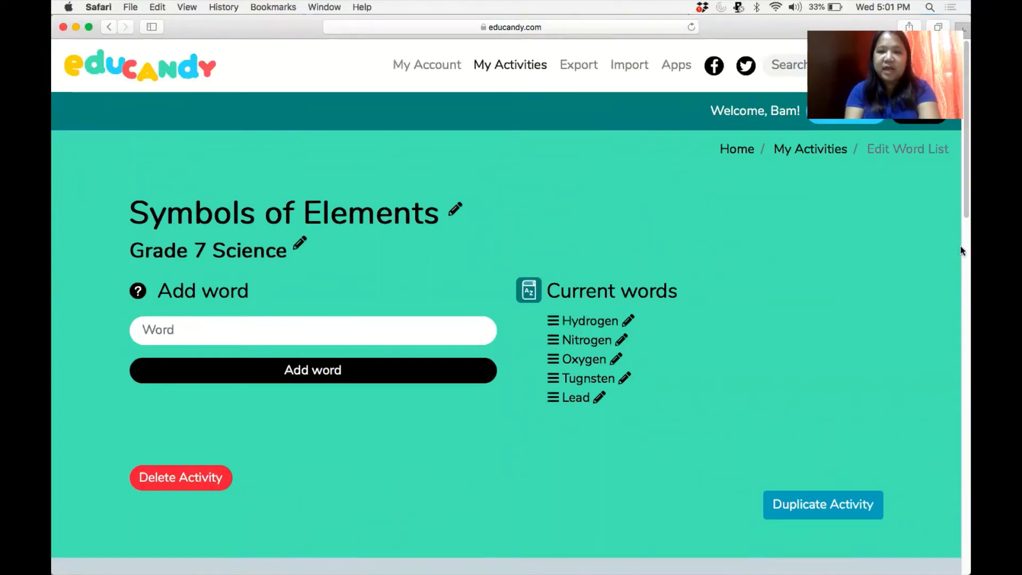
Scroll past the word list and launch the Word Search game for Symbols of Elements.
drag(961, 206, 960, 340)
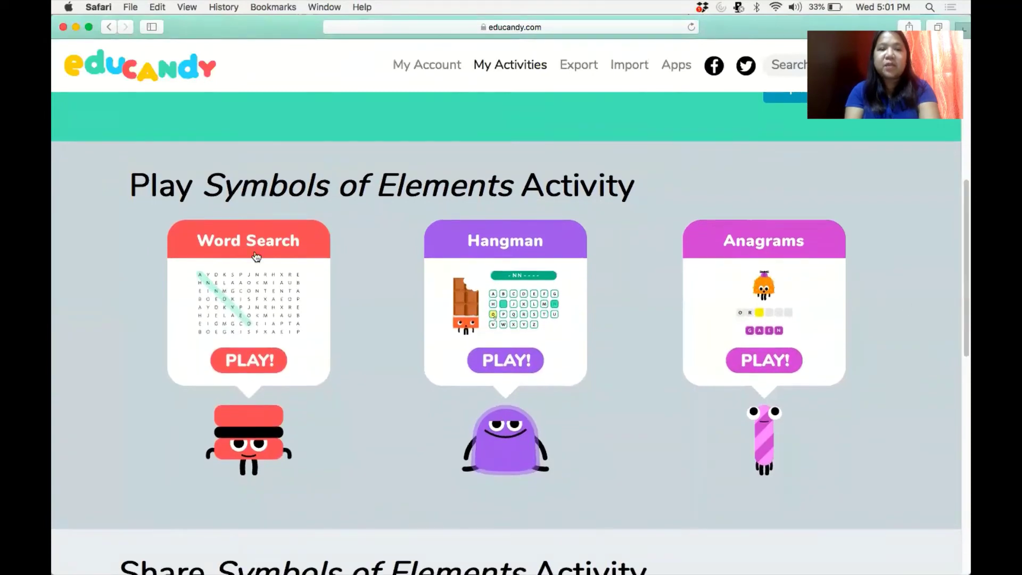
click(252, 271)
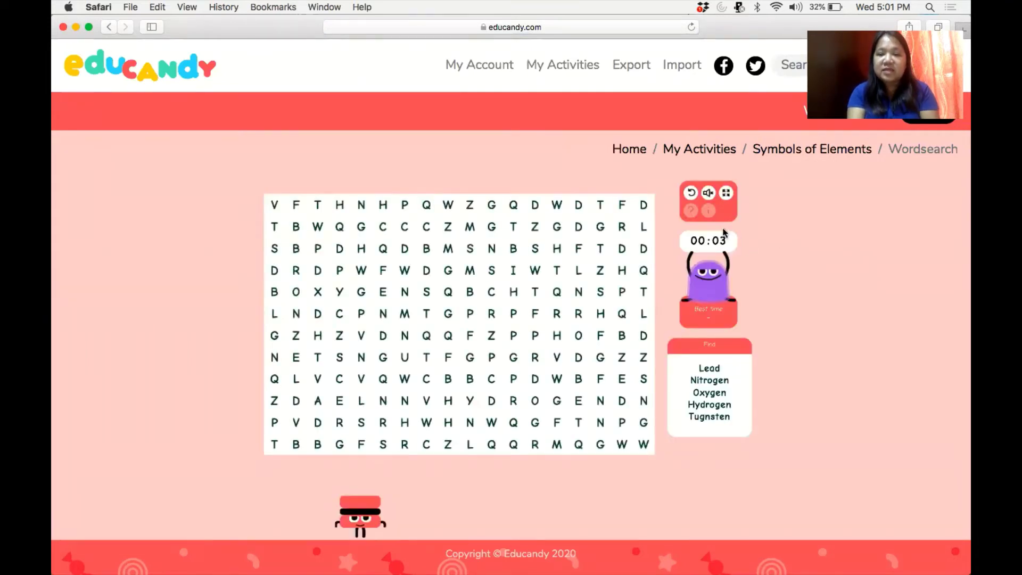
Find OXYGEN in the fullscreen word search grid, then go back to My Activities.
click(726, 193)
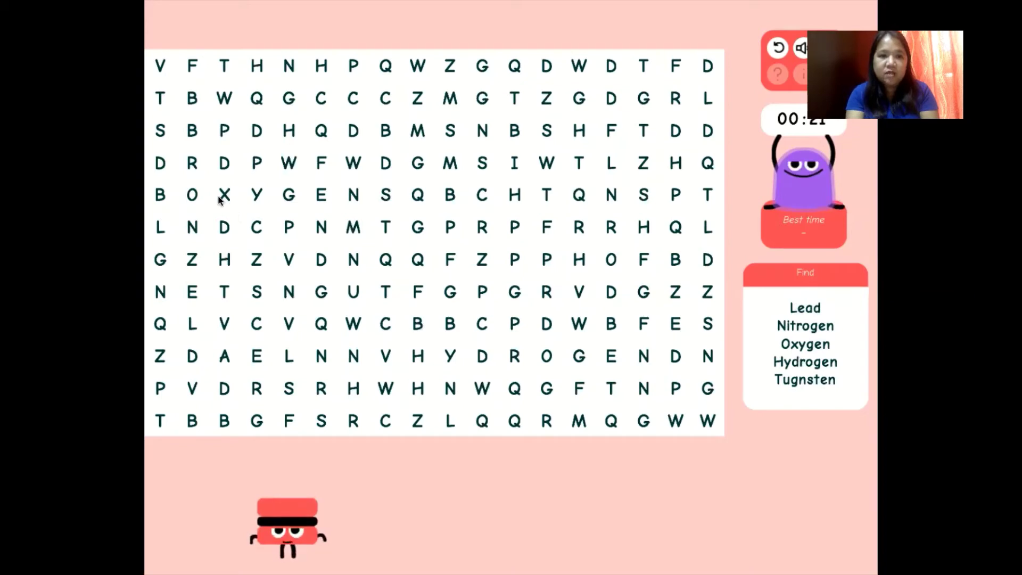
drag(204, 197, 355, 197)
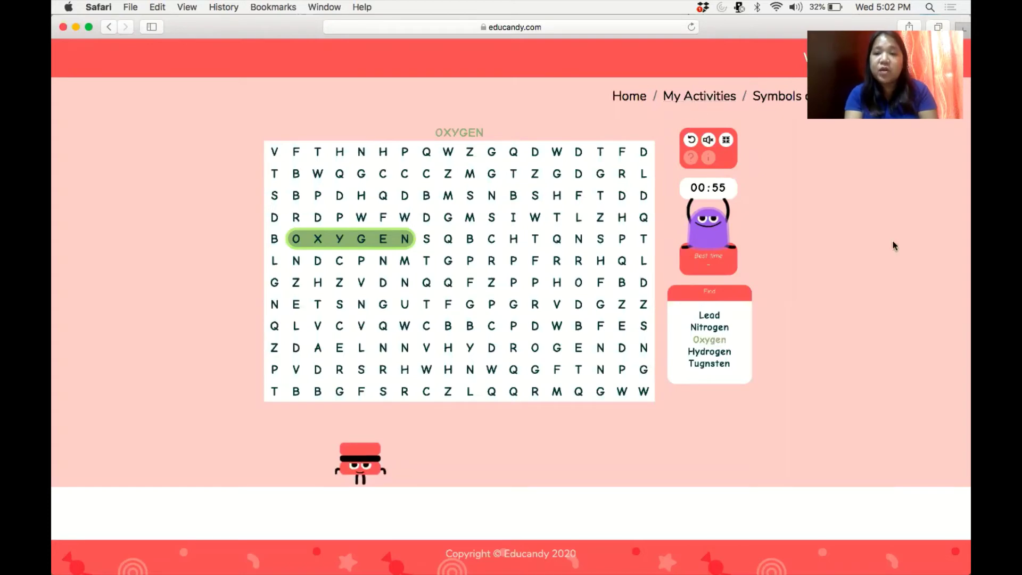
click(707, 101)
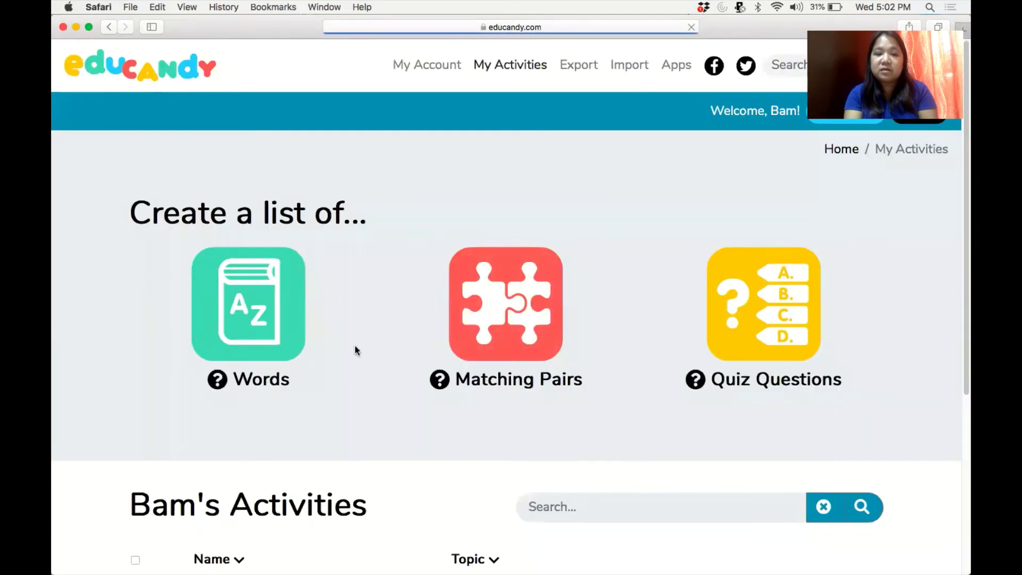
Show the game choices for the word-list Symbols of Elements activity instead of the quiz one.
drag(961, 225, 961, 391)
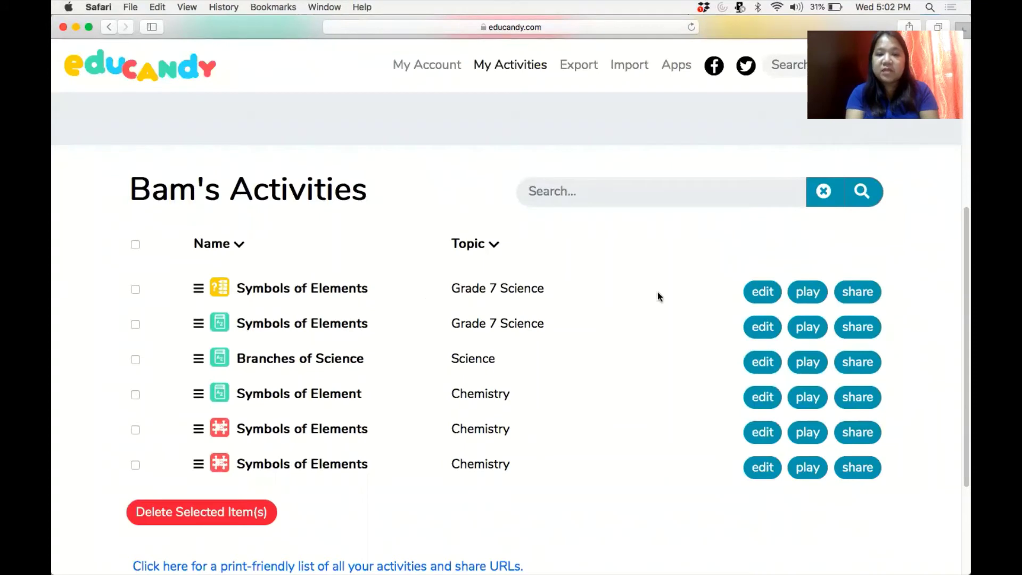
click(808, 297)
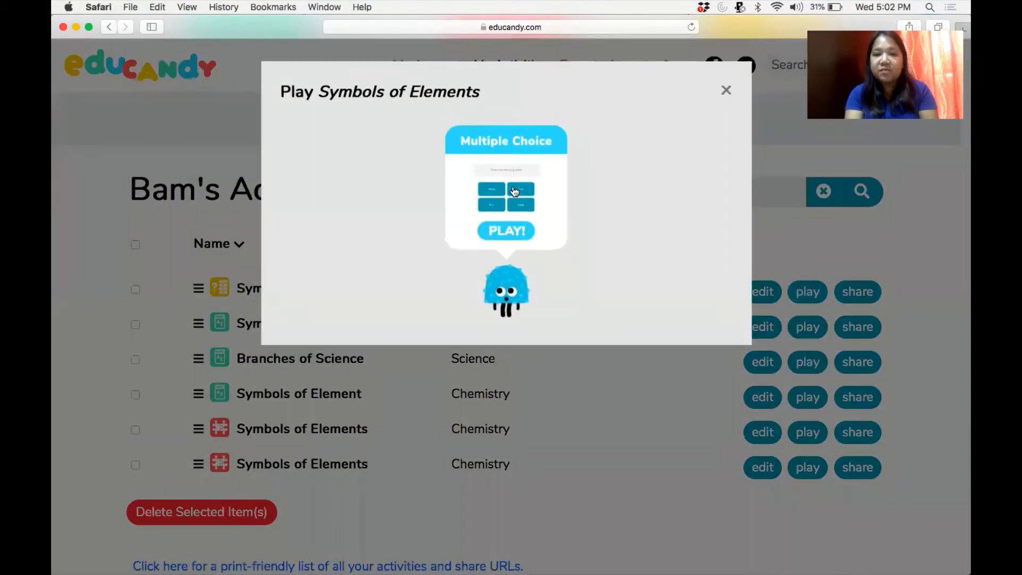
click(726, 91)
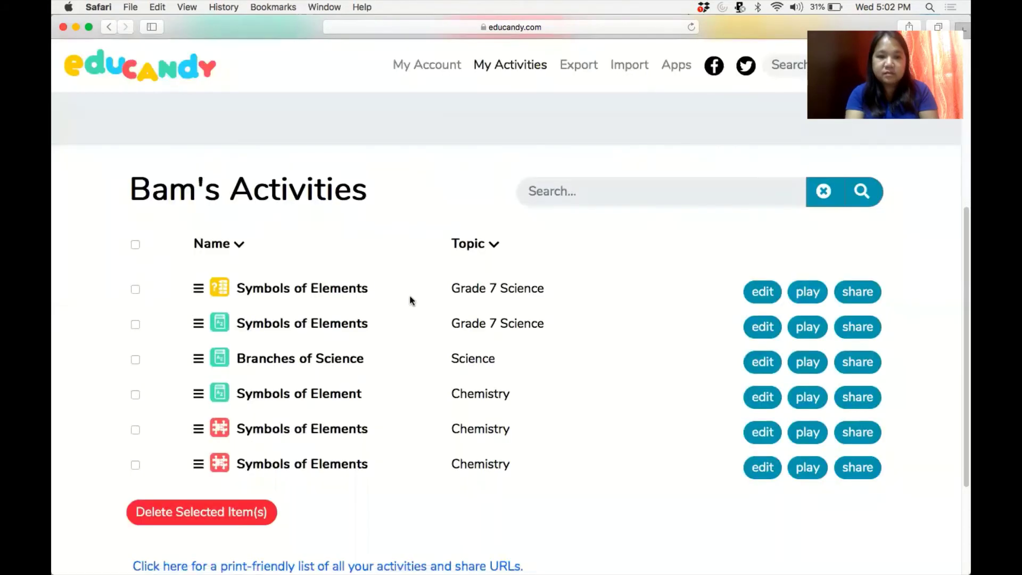
click(809, 326)
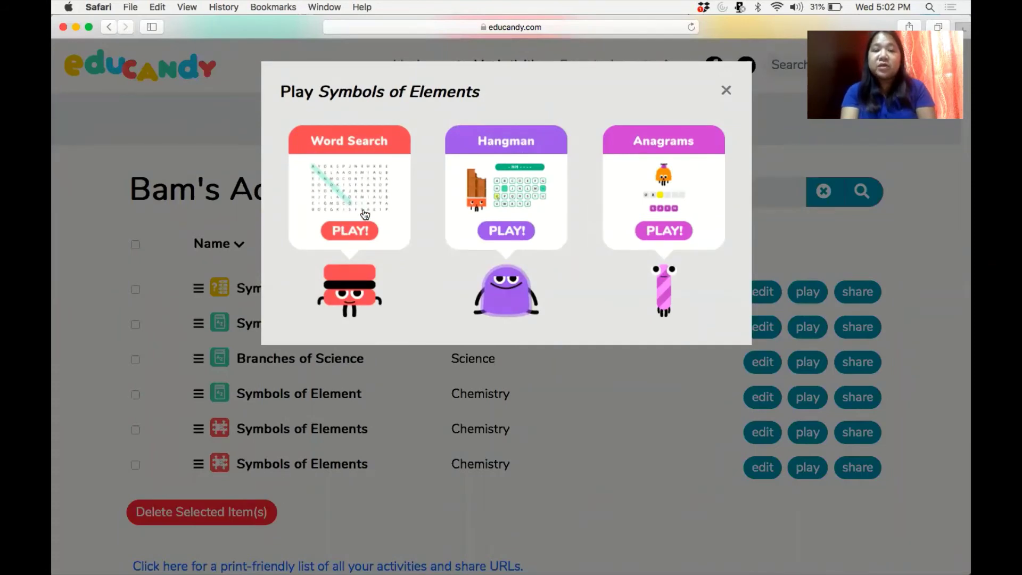
Start Hangman and solve TUGNSTEN by guessing T, U, B, D, N, G, S, E.
click(529, 203)
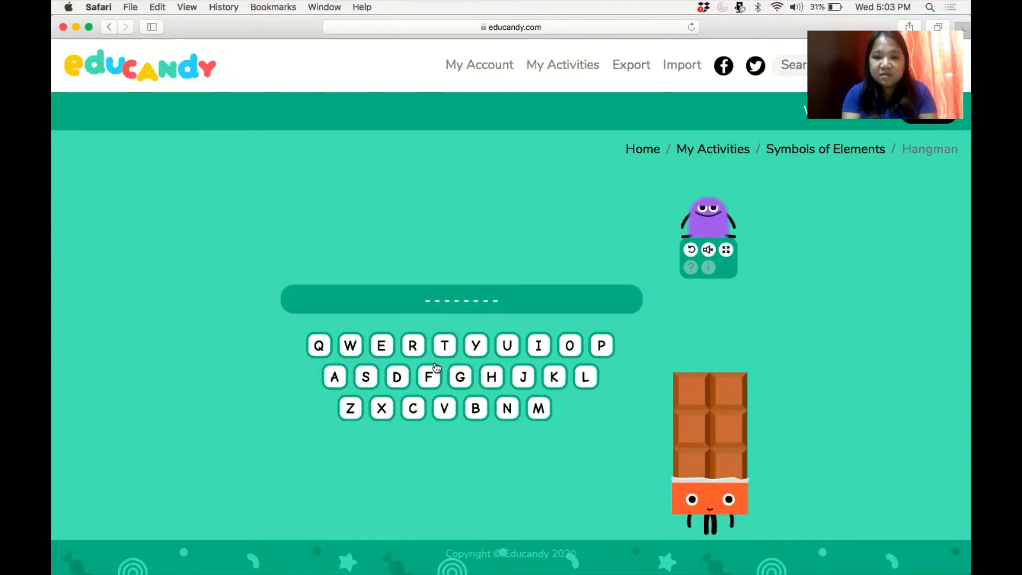
click(443, 348)
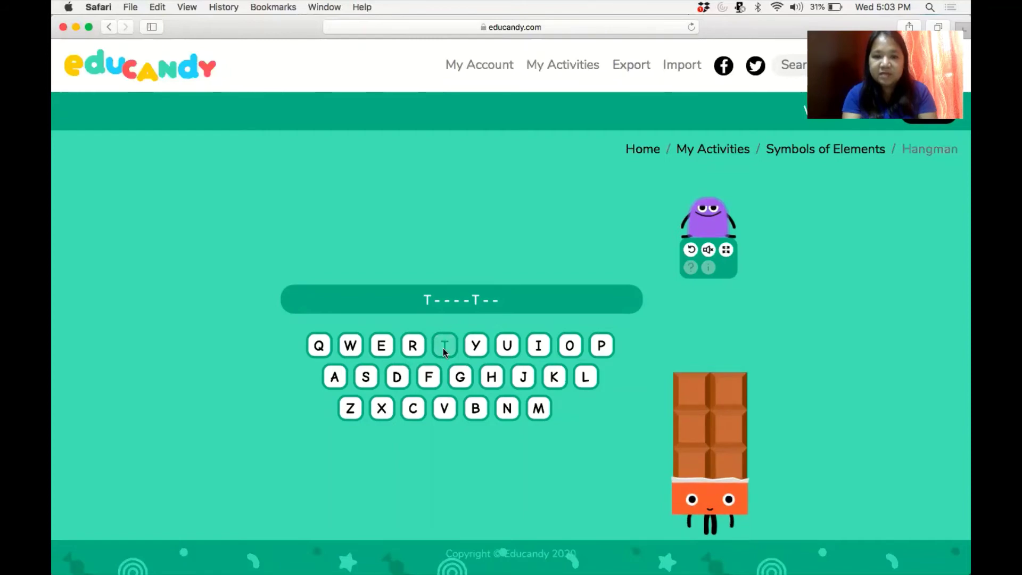
click(509, 343)
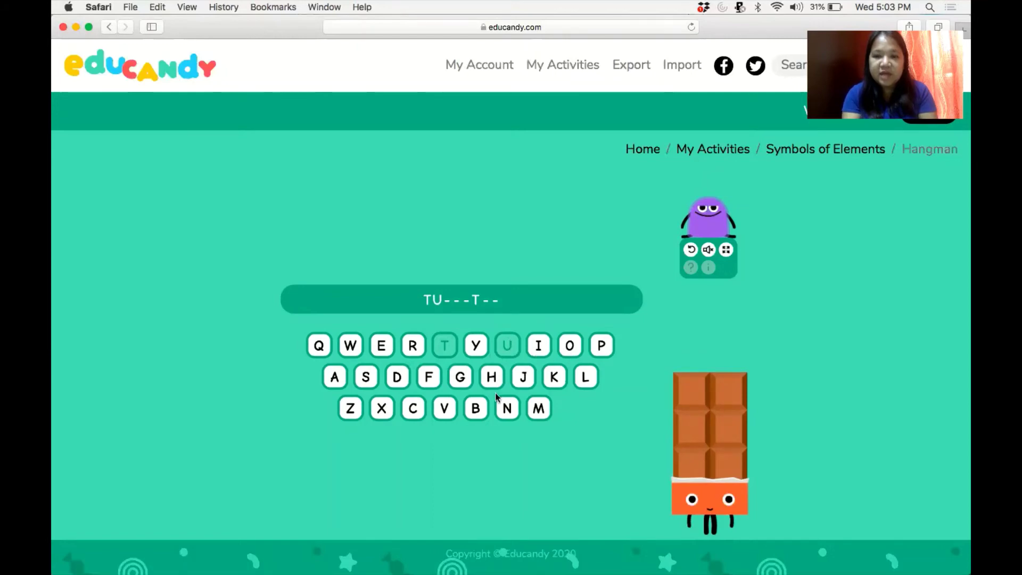
click(475, 409)
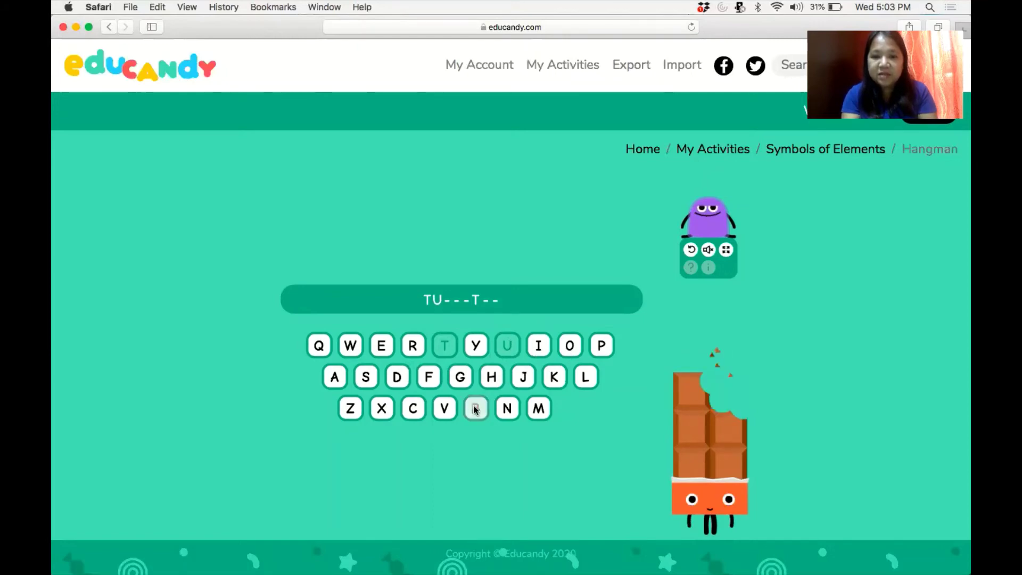
click(401, 381)
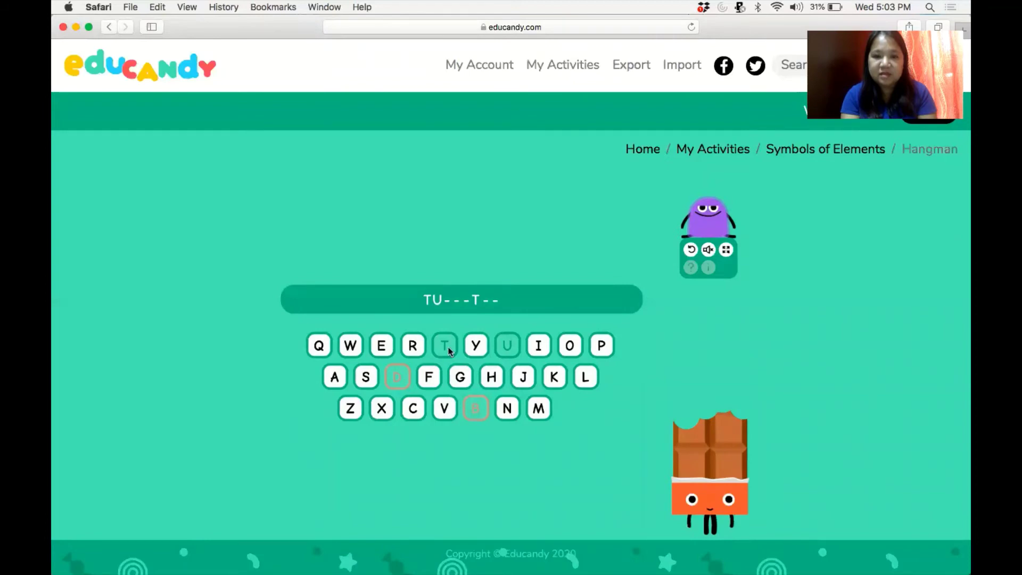
click(507, 407)
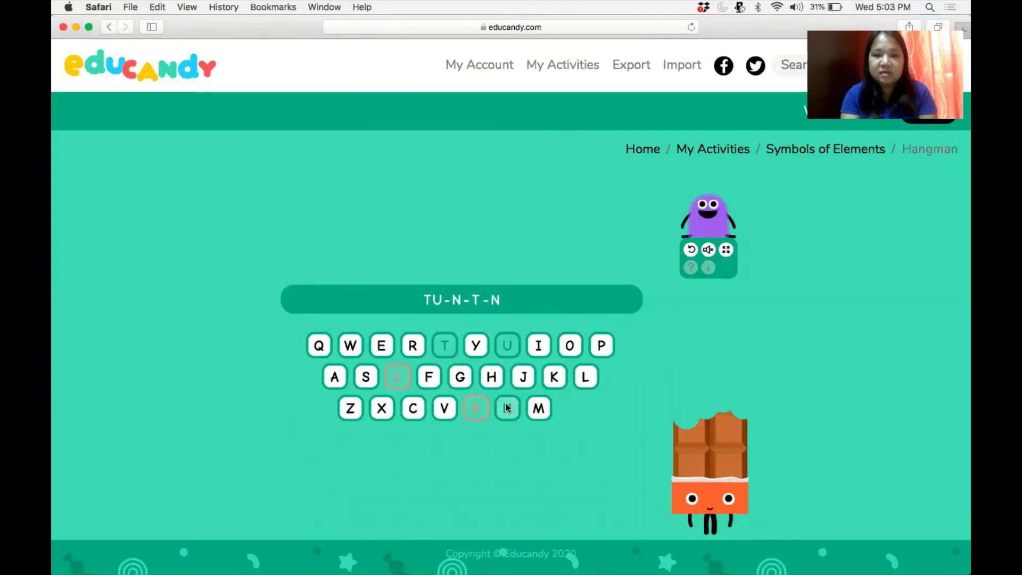
click(461, 379)
click(366, 377)
click(382, 347)
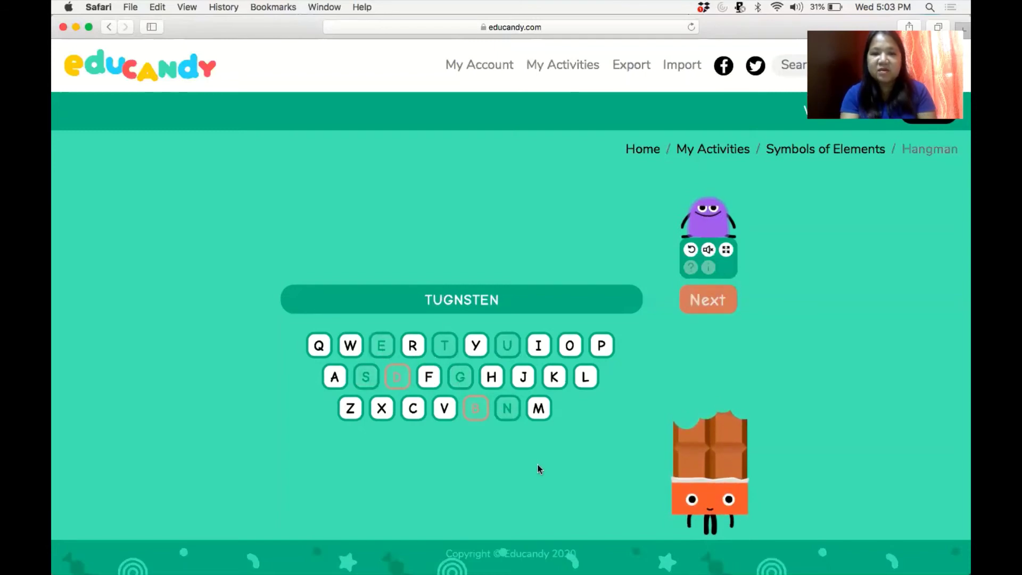
click(707, 301)
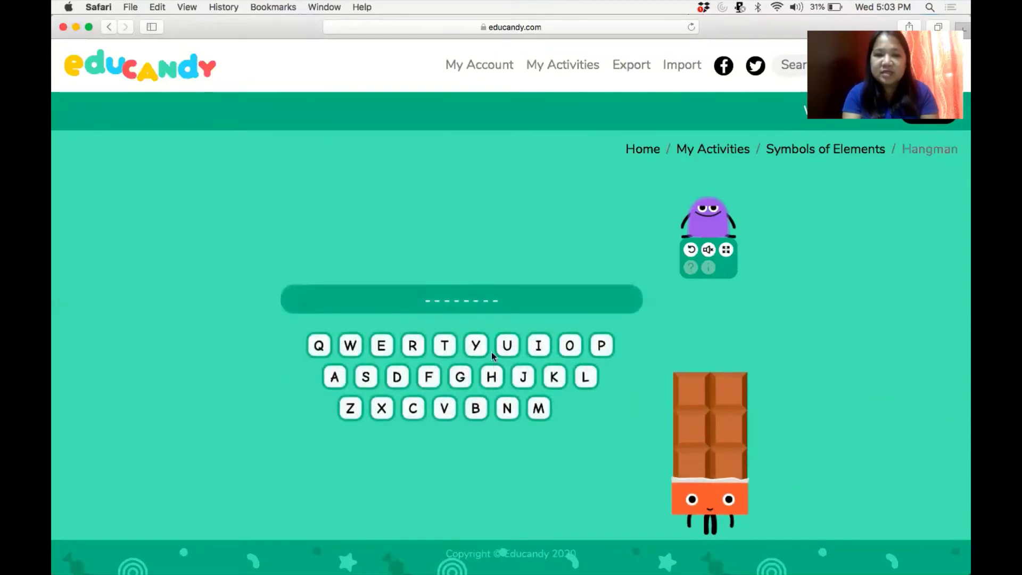
Solve NITROGEN by guessing I, N, T, R, O, G, E, then advance to the next word.
click(539, 346)
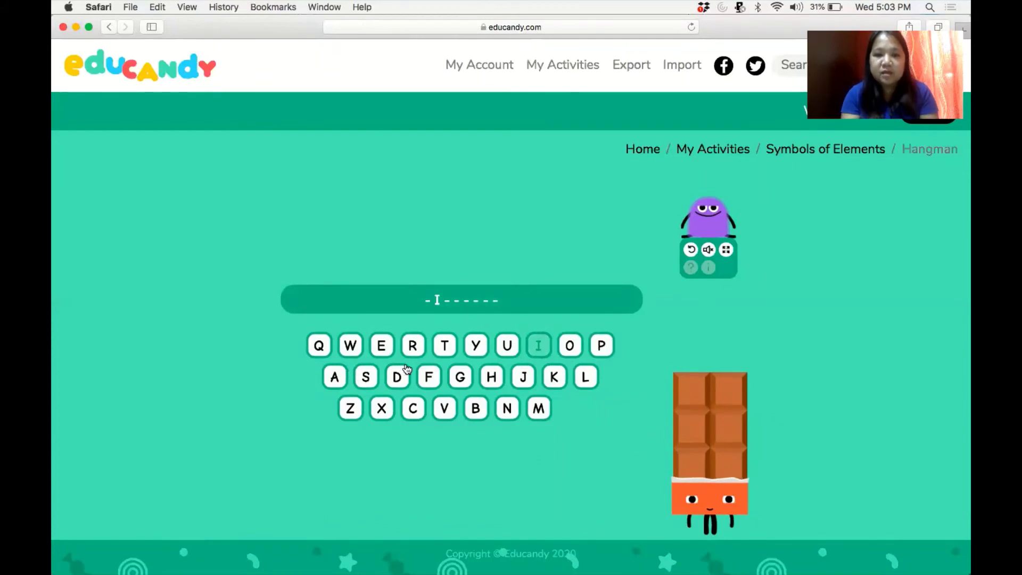
click(506, 410)
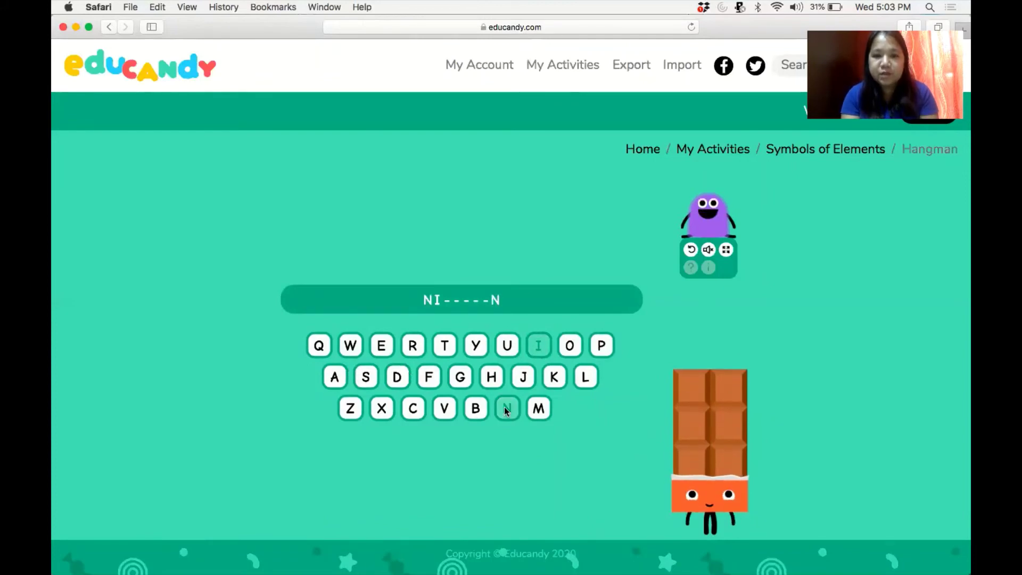
click(440, 347)
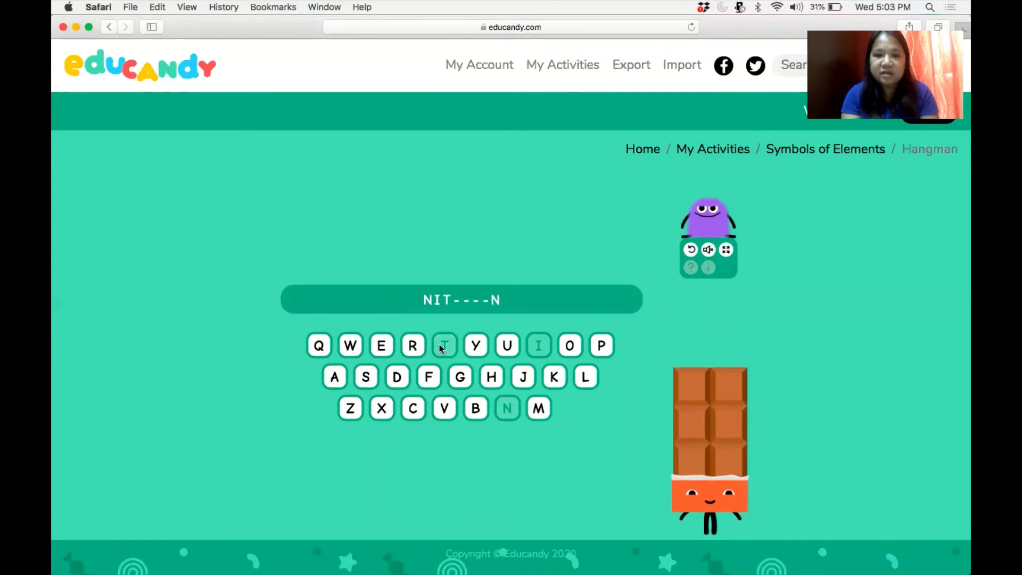
click(411, 349)
click(571, 349)
click(460, 376)
click(381, 346)
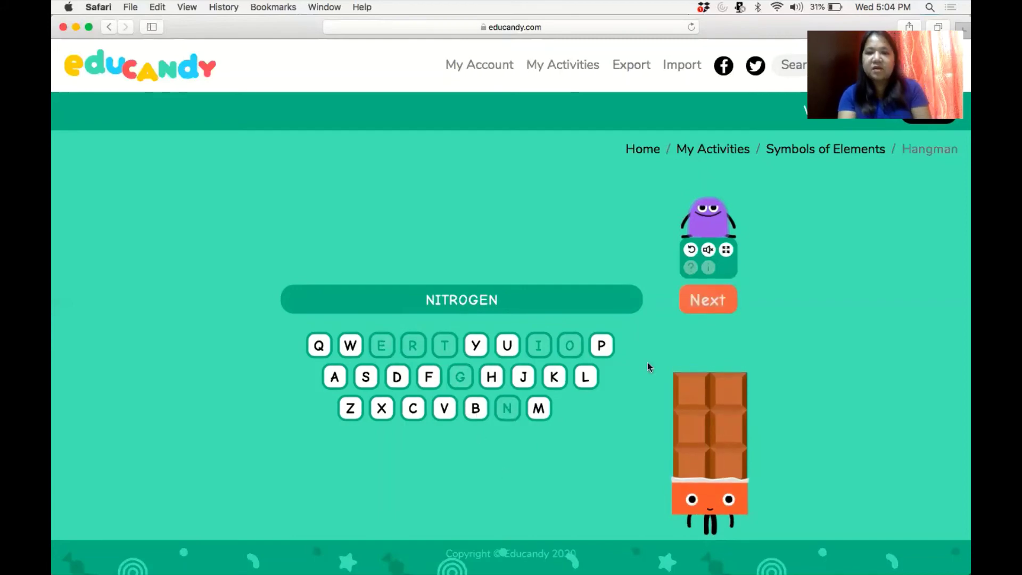
click(702, 301)
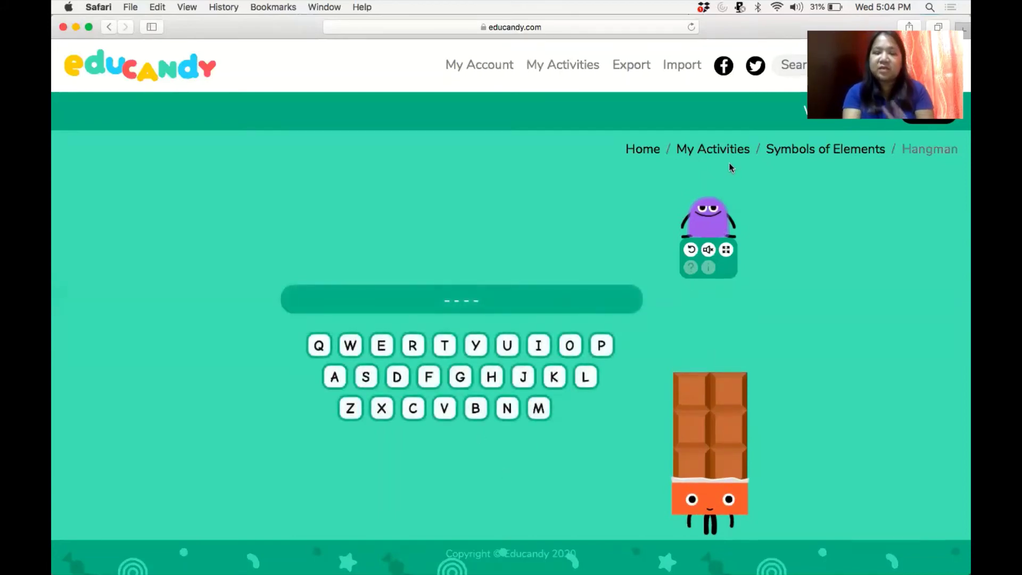
Return to My Activities and scroll down to the saved activities list.
click(718, 149)
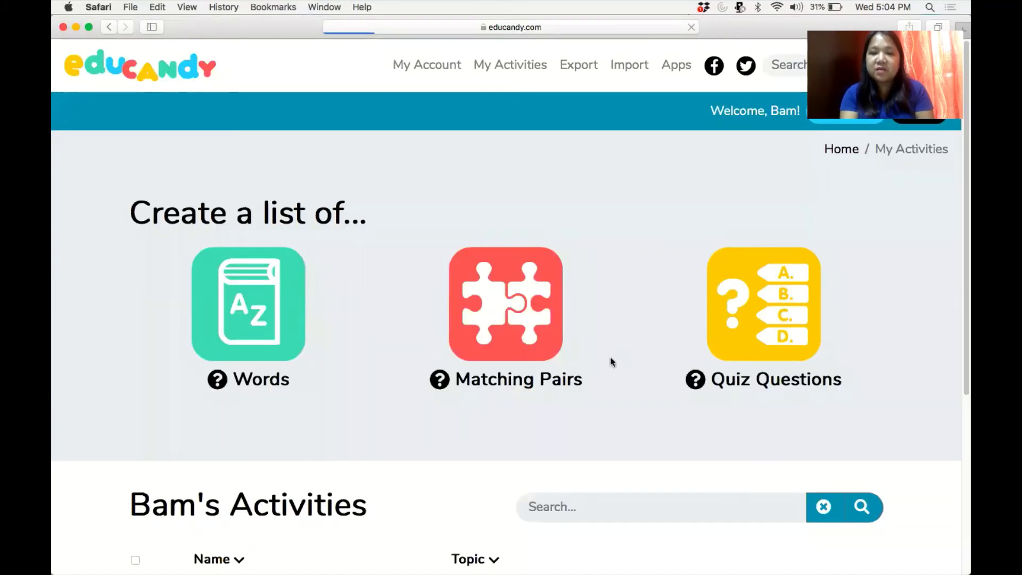
drag(962, 205, 964, 351)
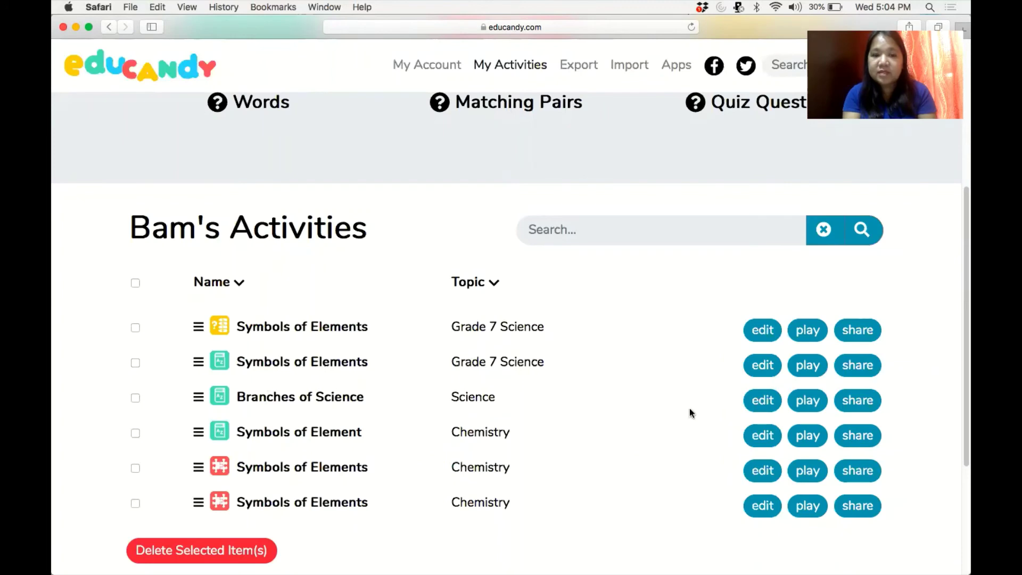
Copy the Grade 7 Science word activity's share link and close the share window.
click(869, 369)
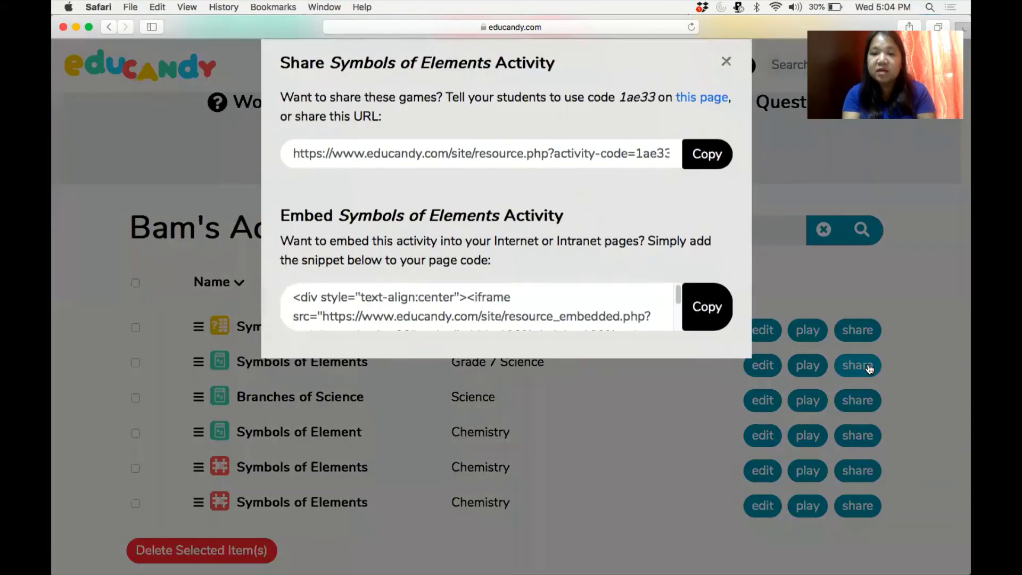
click(705, 185)
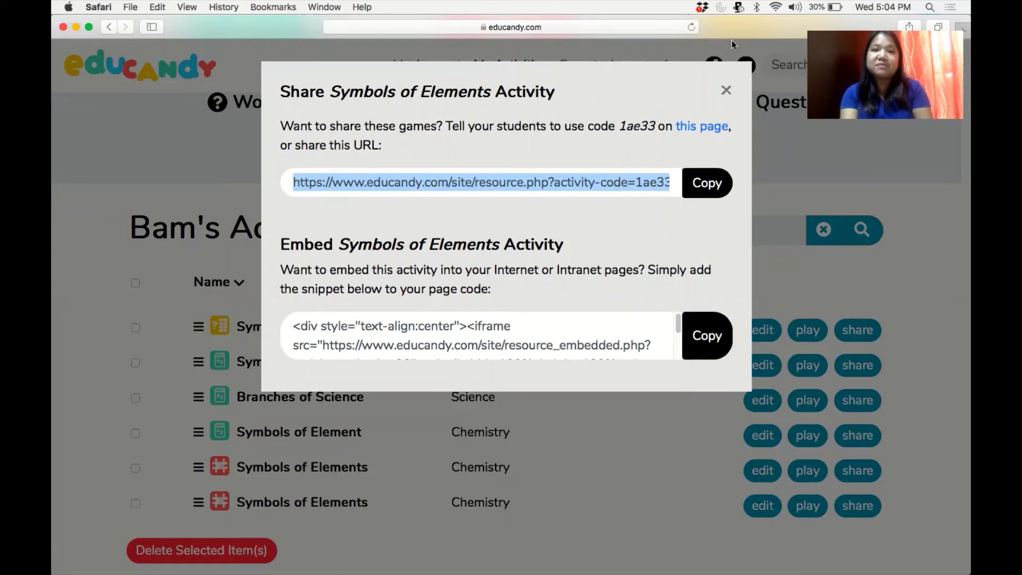
click(732, 41)
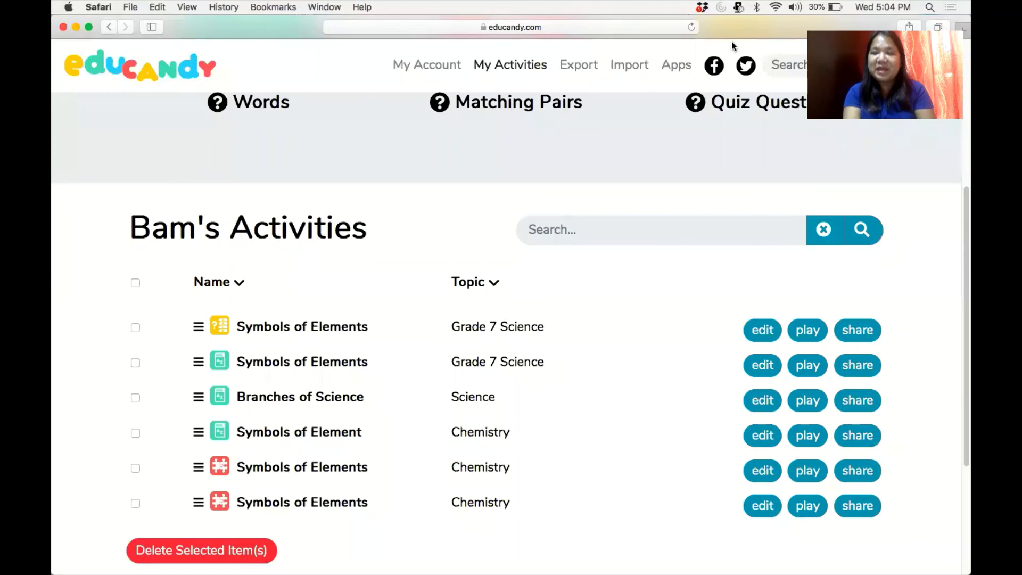
drag(961, 287, 956, 174)
click(528, 239)
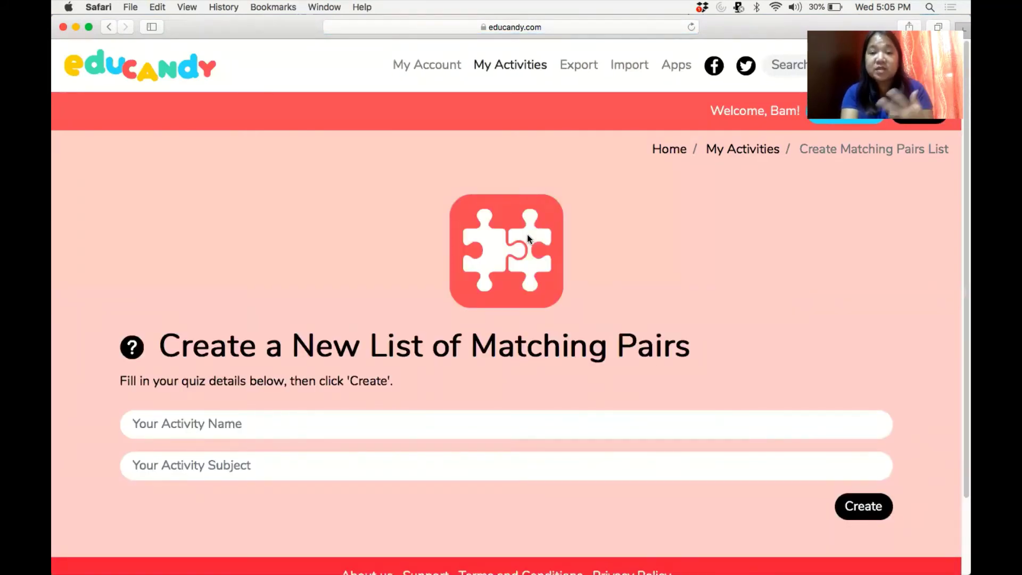
click(735, 155)
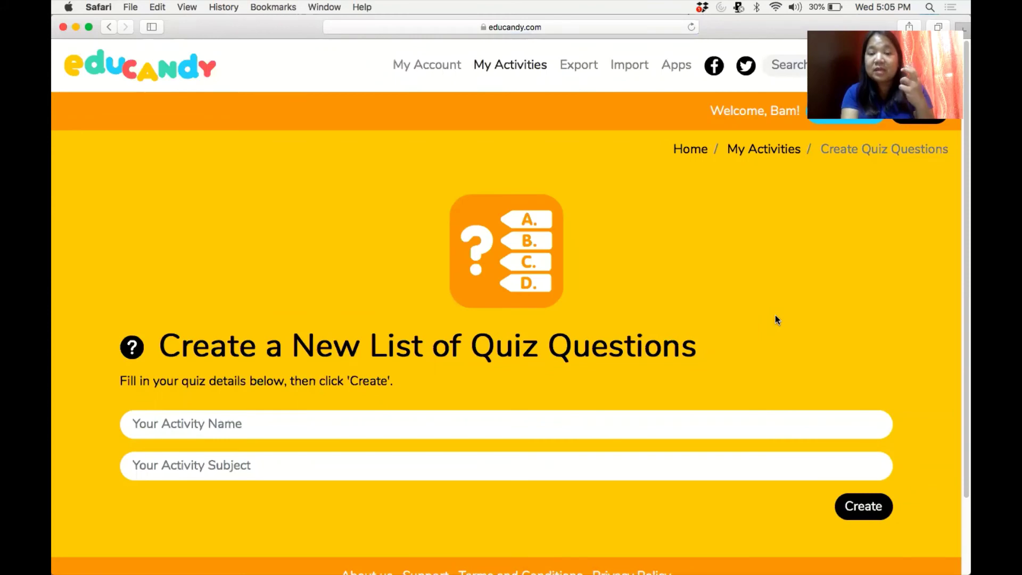
click(754, 149)
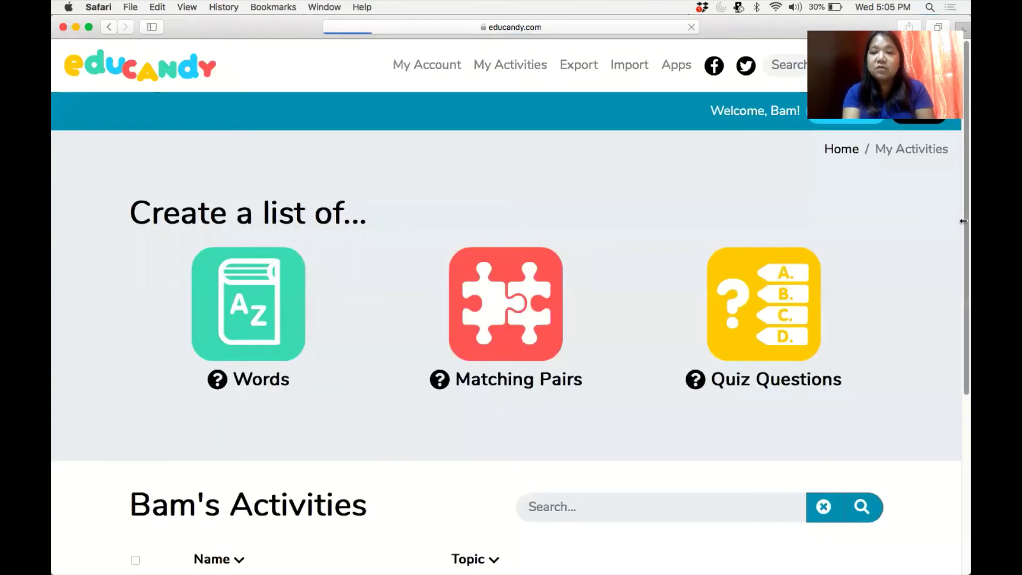
Play the Grade 7 Science quiz as Multiple Choice, answering Sodium and H, then exit.
drag(961, 216, 961, 423)
scroll(958, 426, down, 1)
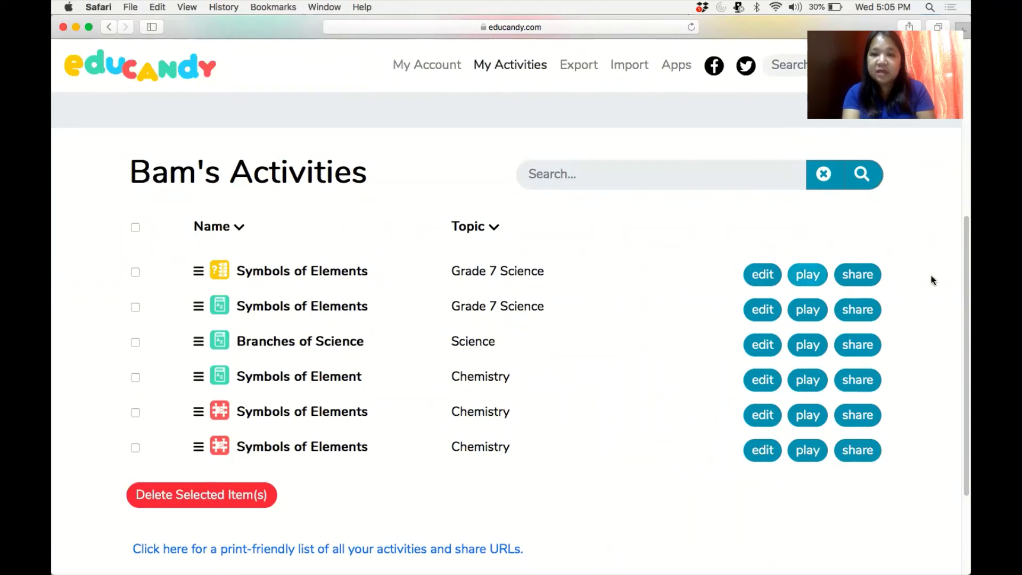
drag(961, 311, 961, 223)
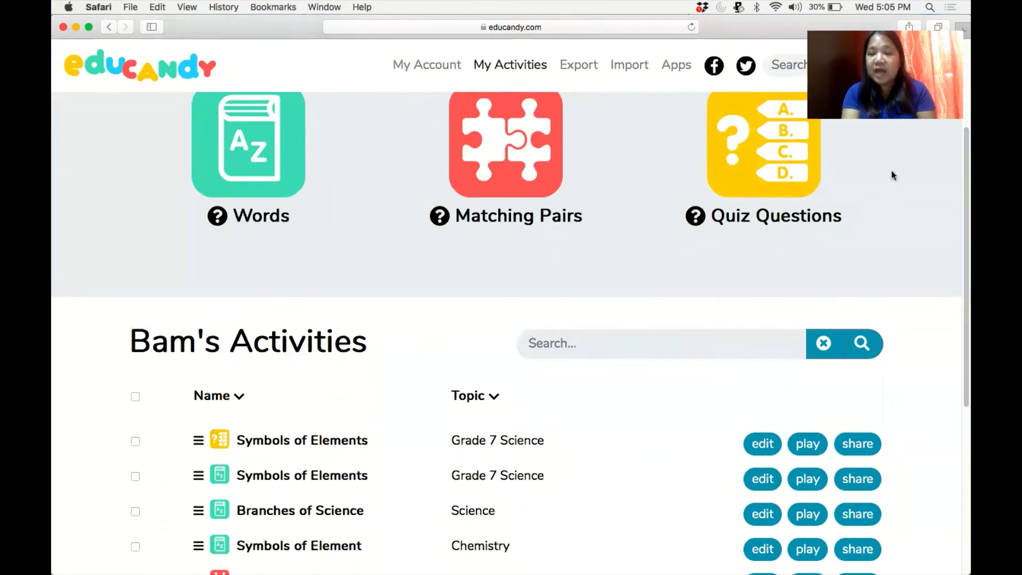
drag(961, 239, 961, 316)
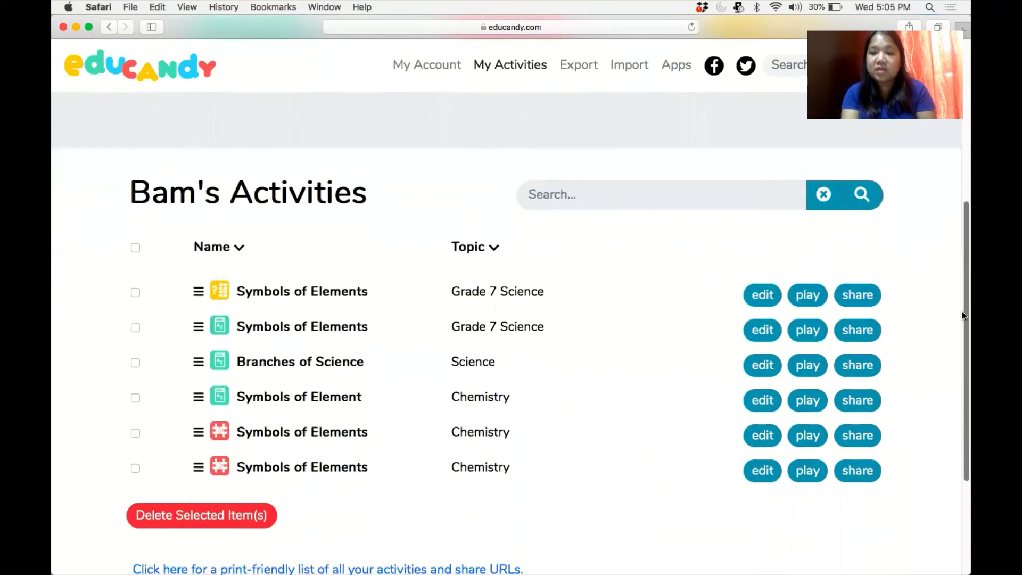
scroll(962, 311, down, 2)
click(809, 255)
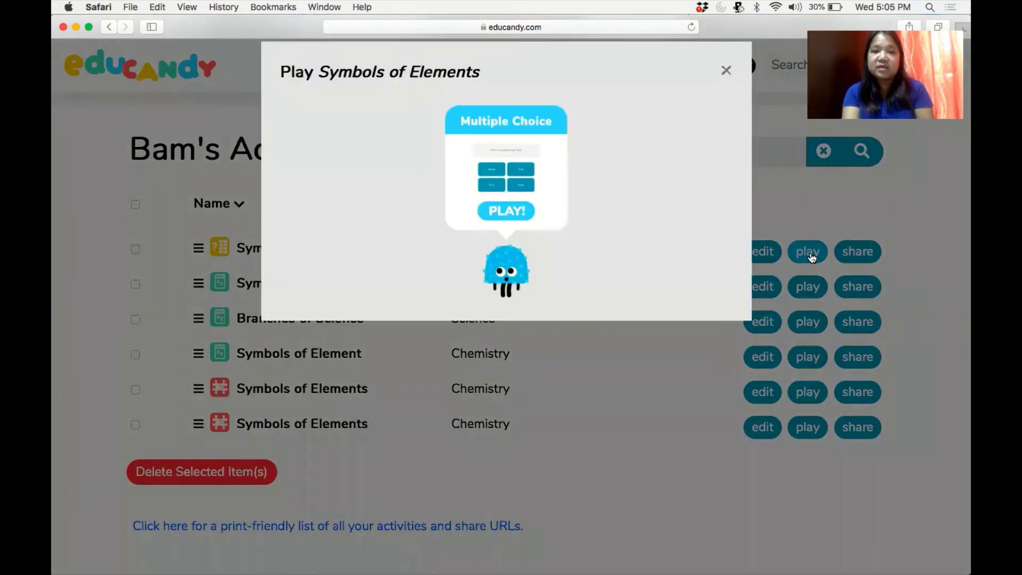
click(517, 204)
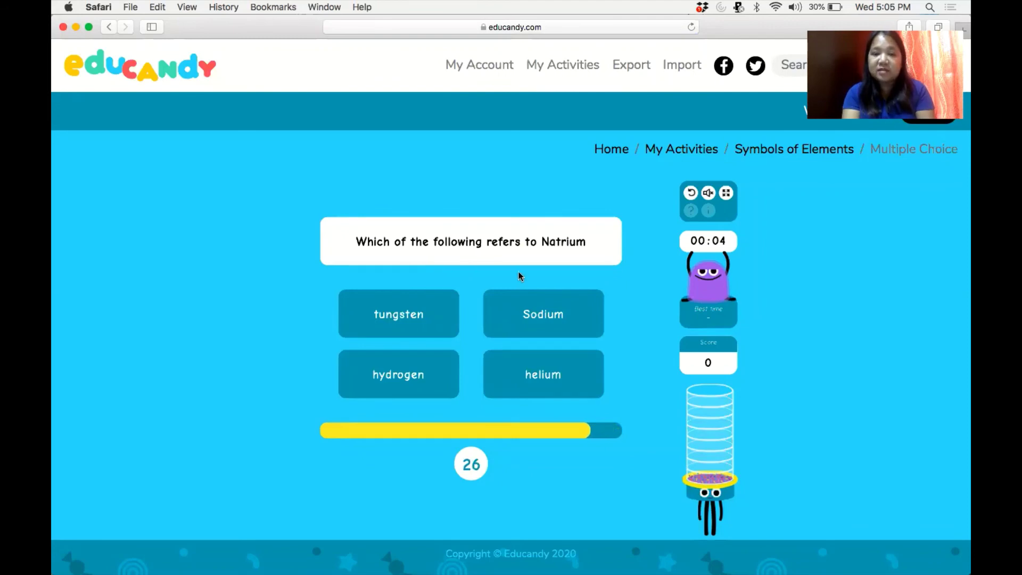
click(543, 326)
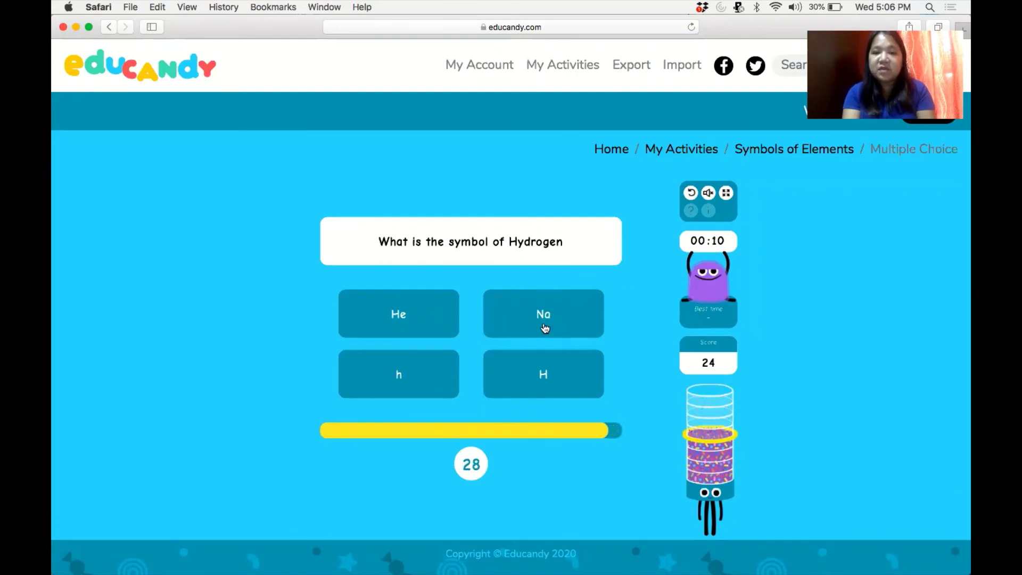
click(551, 372)
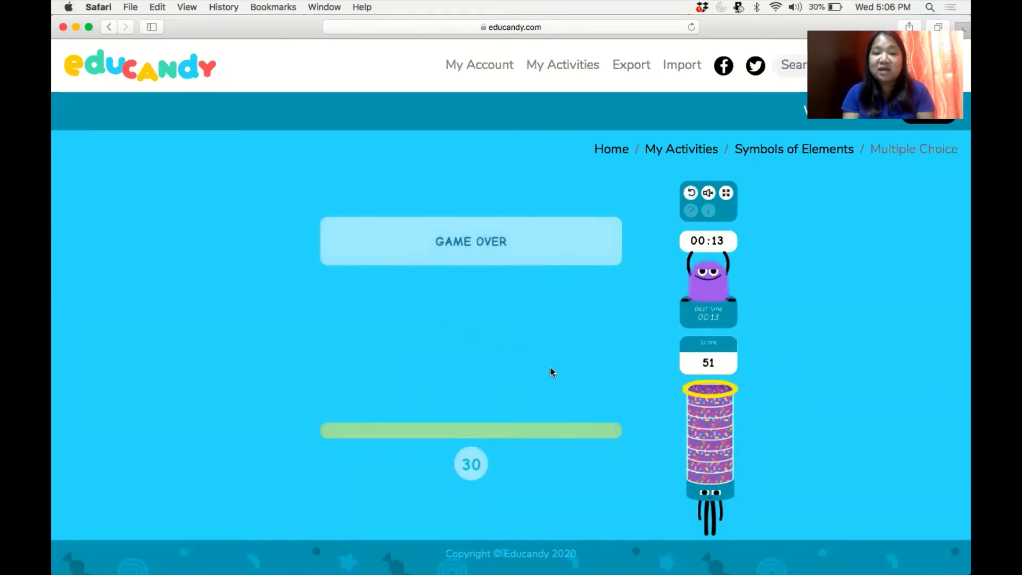
click(666, 151)
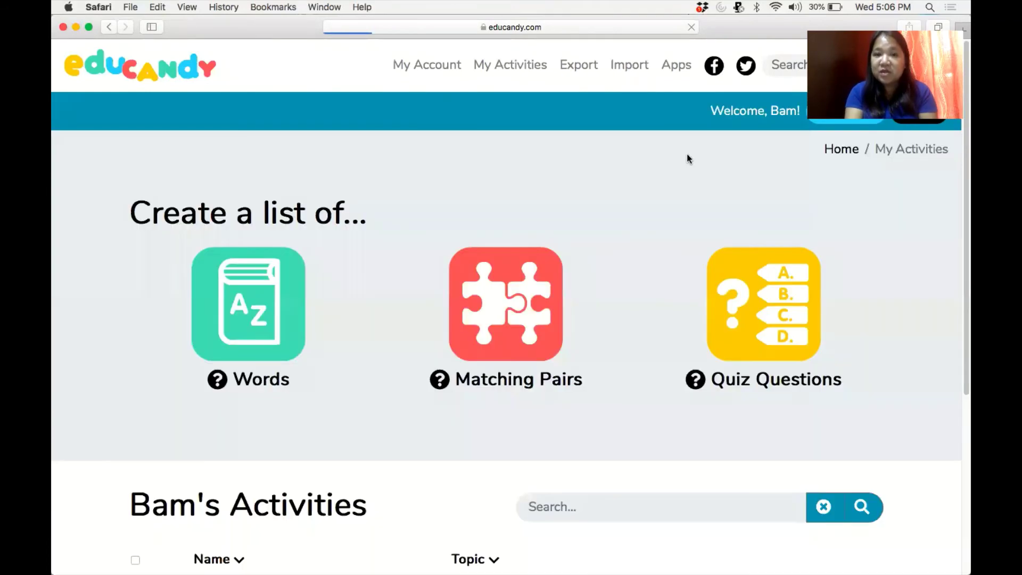
Copy the share link for the Symbols of Elements quiz activity.
scroll(961, 242, down, 5)
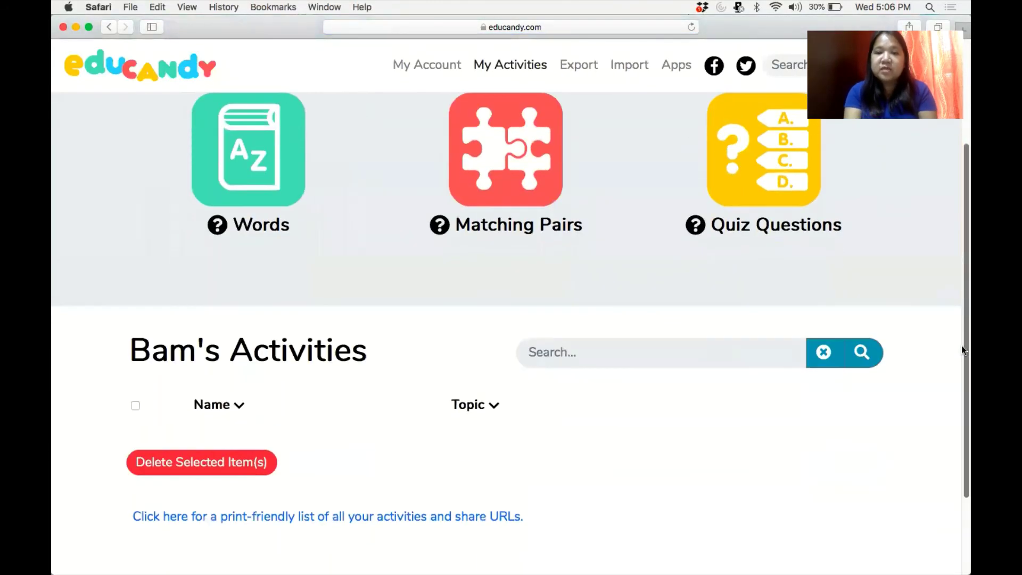
scroll(961, 367, down, 2)
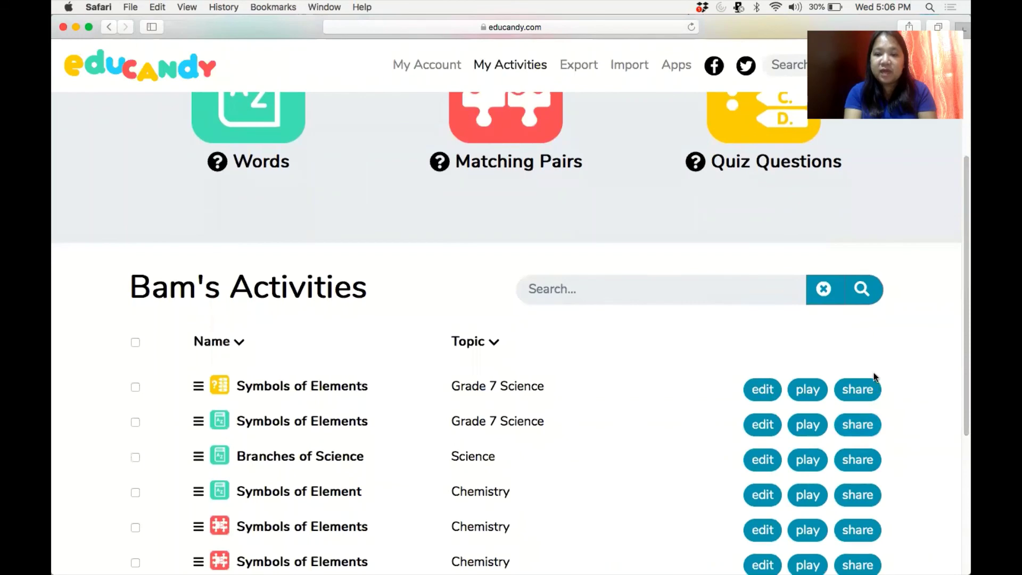
click(866, 391)
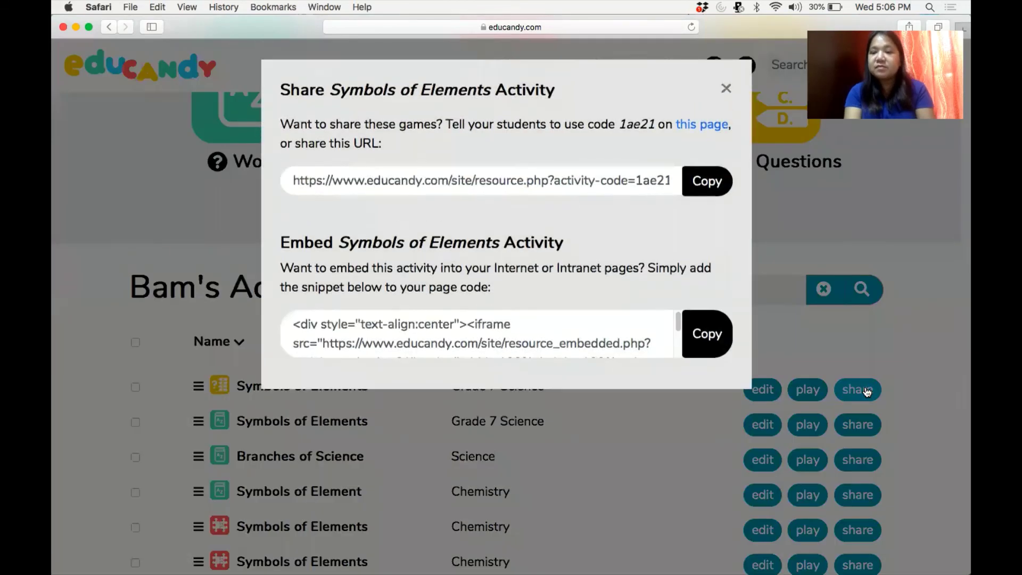
click(706, 195)
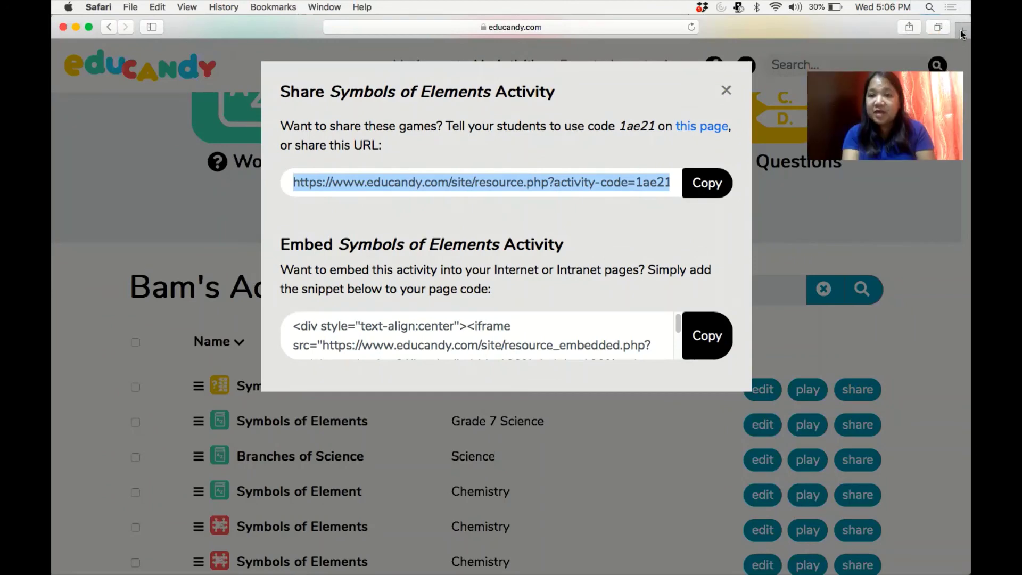
Open an Apple tab alongside Educandy, then close the Share dialog.
click(961, 31)
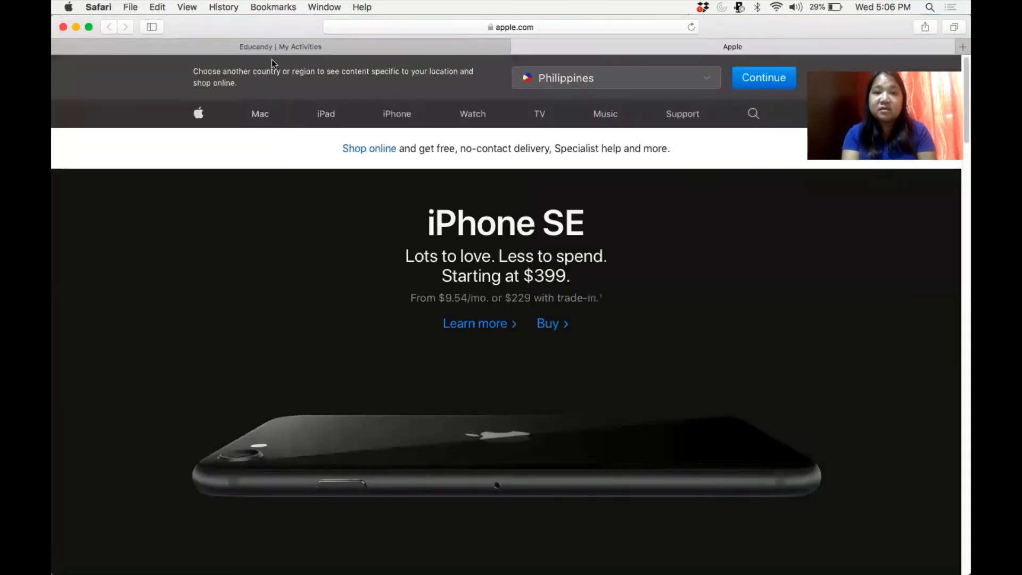
click(274, 53)
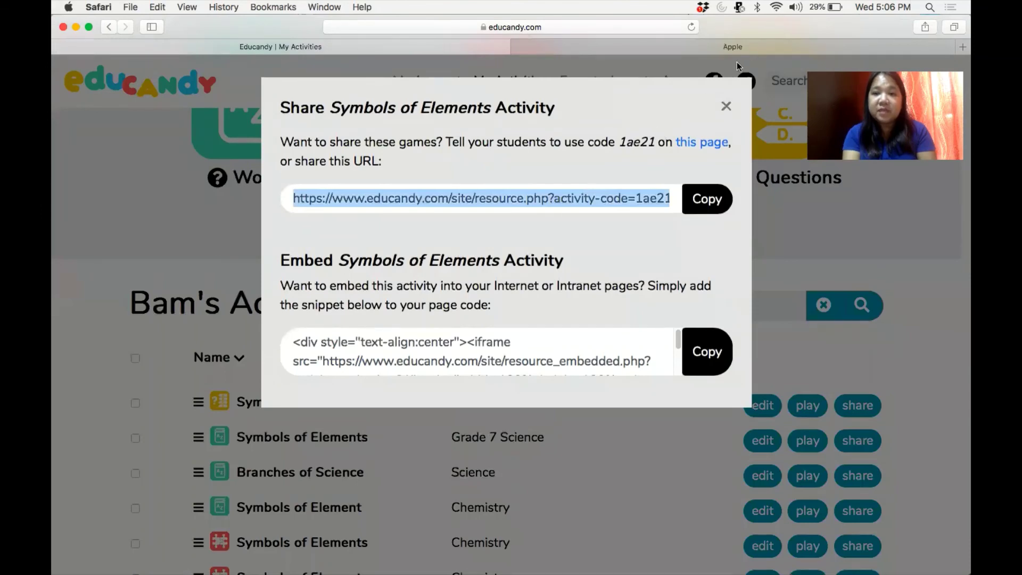
click(752, 46)
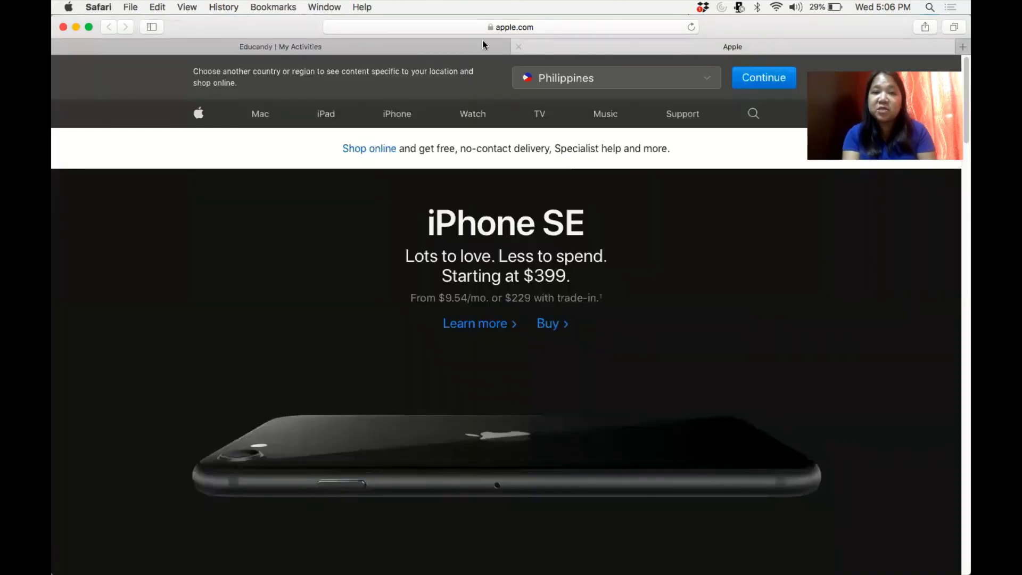
click(342, 43)
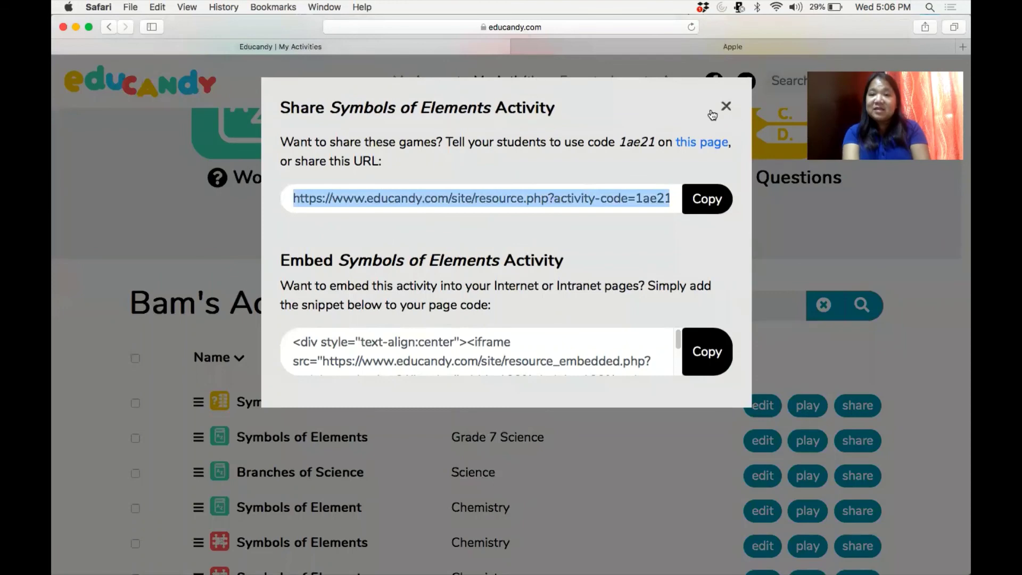
click(727, 106)
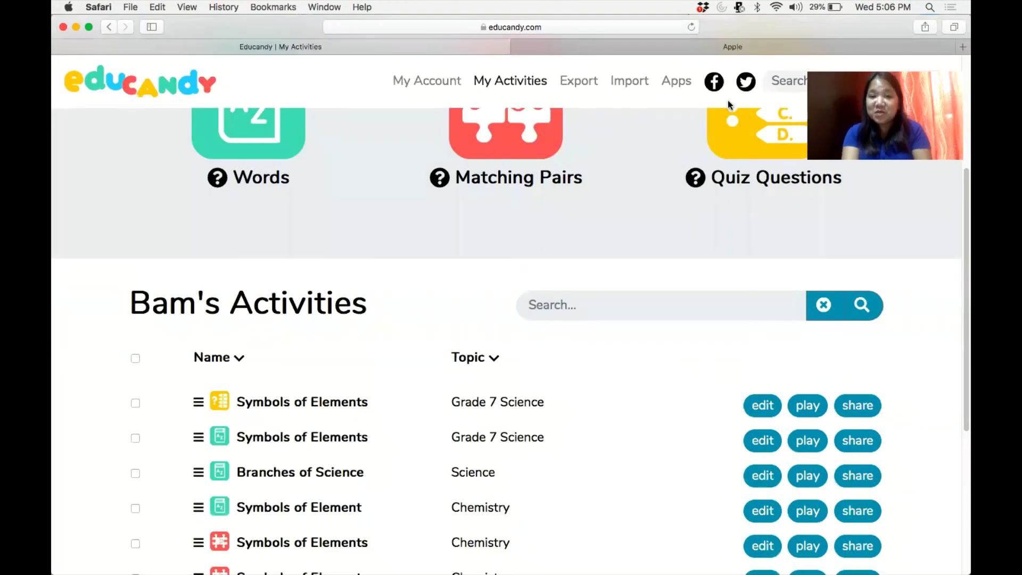